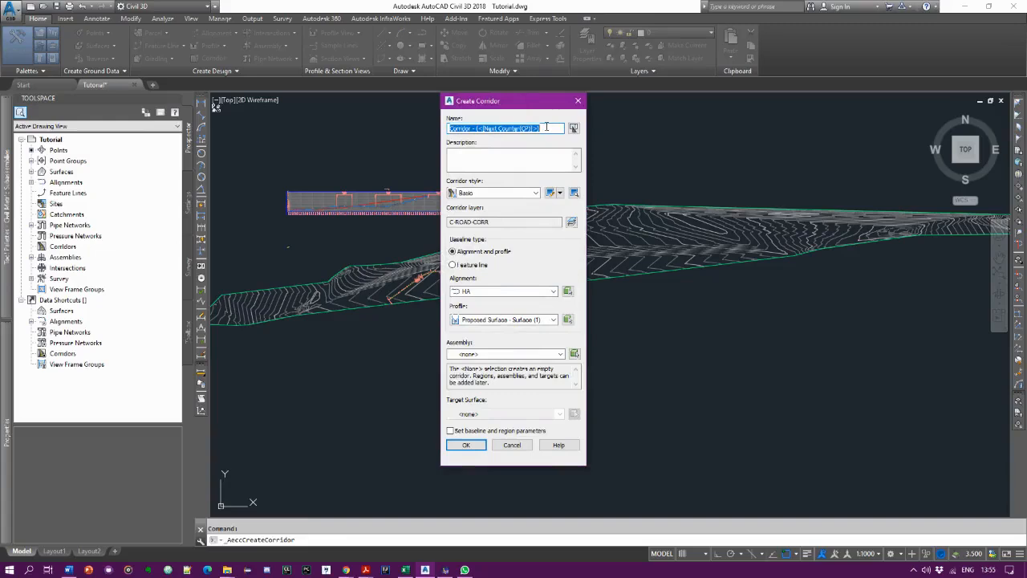
Name the new corridor "Corridor" and base it on alignment HA with profile VA.
left_click_drag(548, 129, 474, 134)
key("BackSpace")
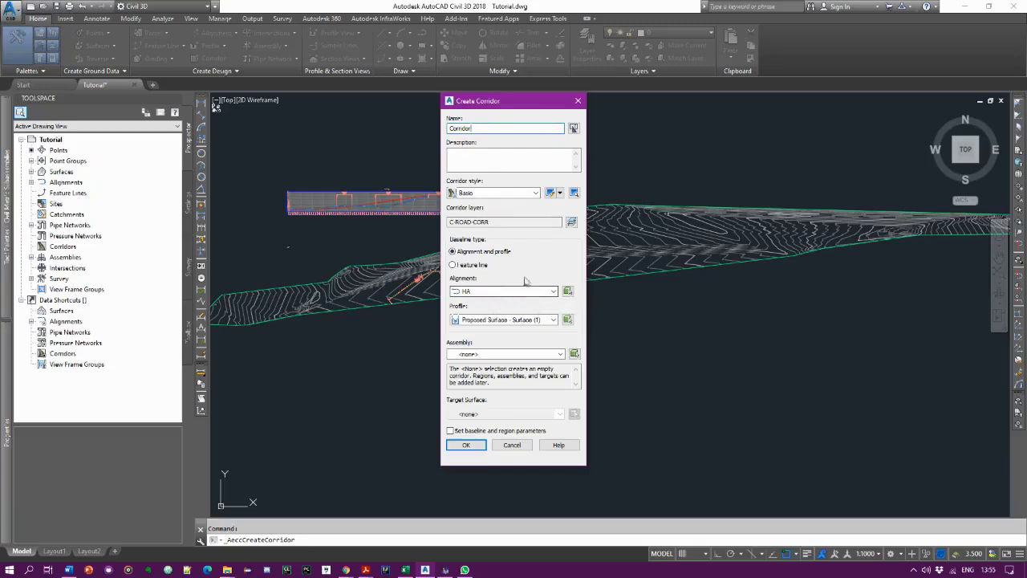
left_click(503, 294)
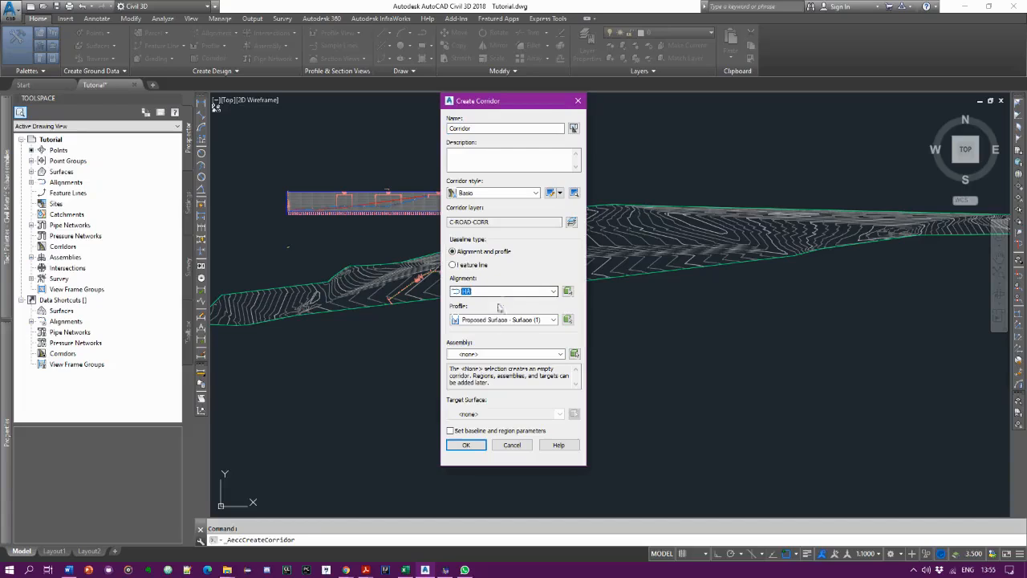
left_click(553, 320)
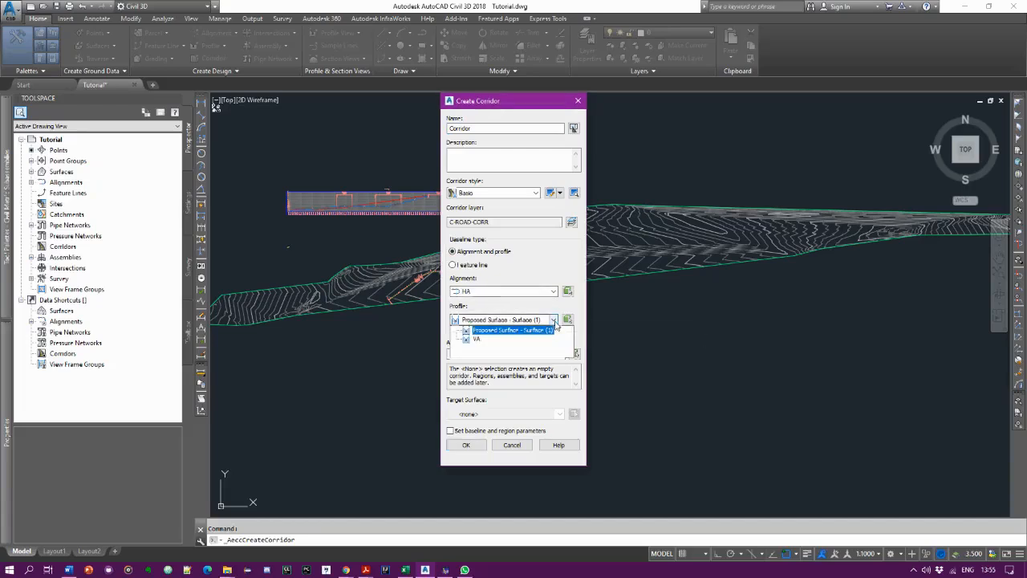
left_click(522, 342)
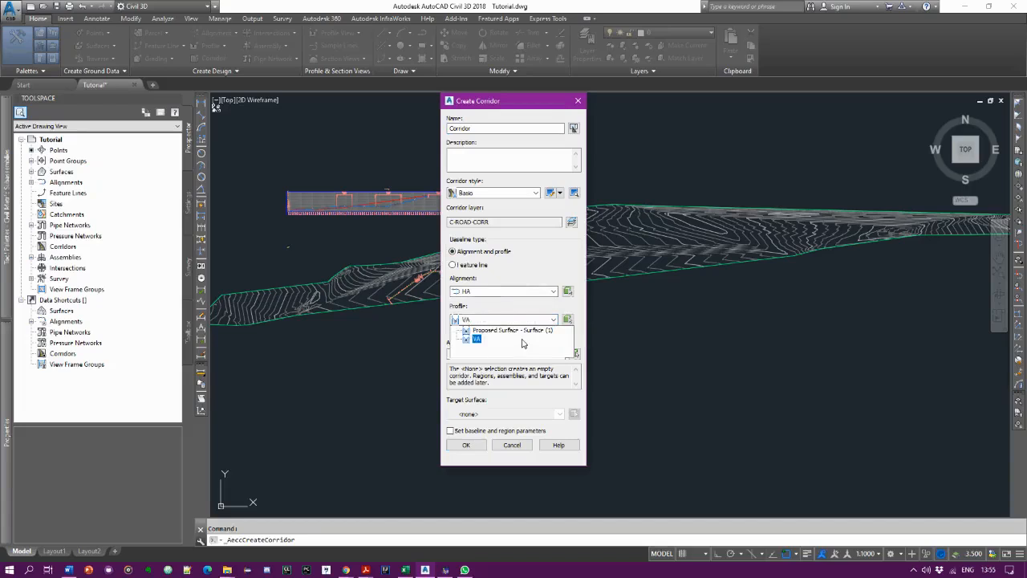
left_click(477, 342)
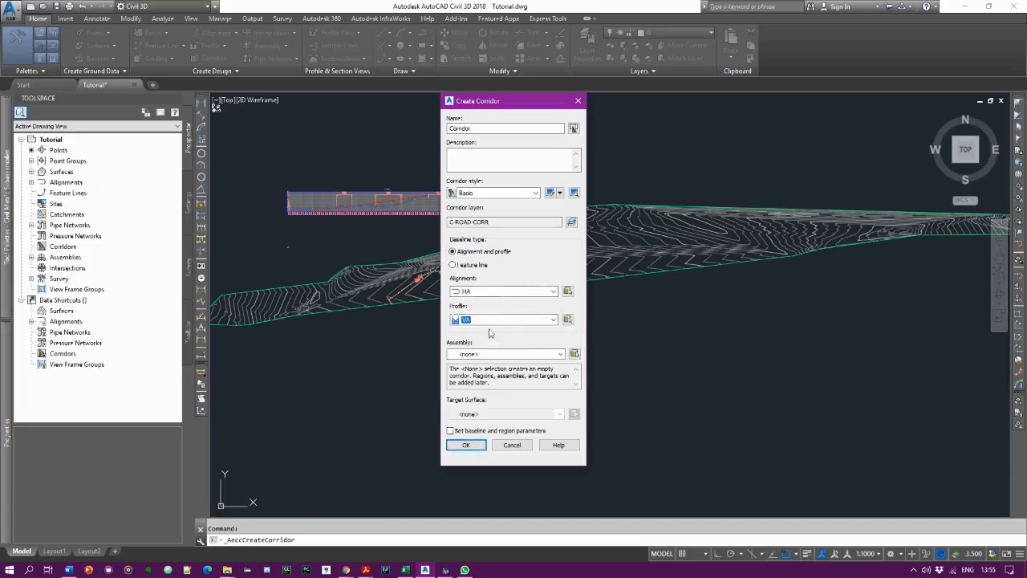
Assign the assembly "Assembly" and the target surface "Proposed Surface" to the corridor and accept its definition.
left_click(561, 354)
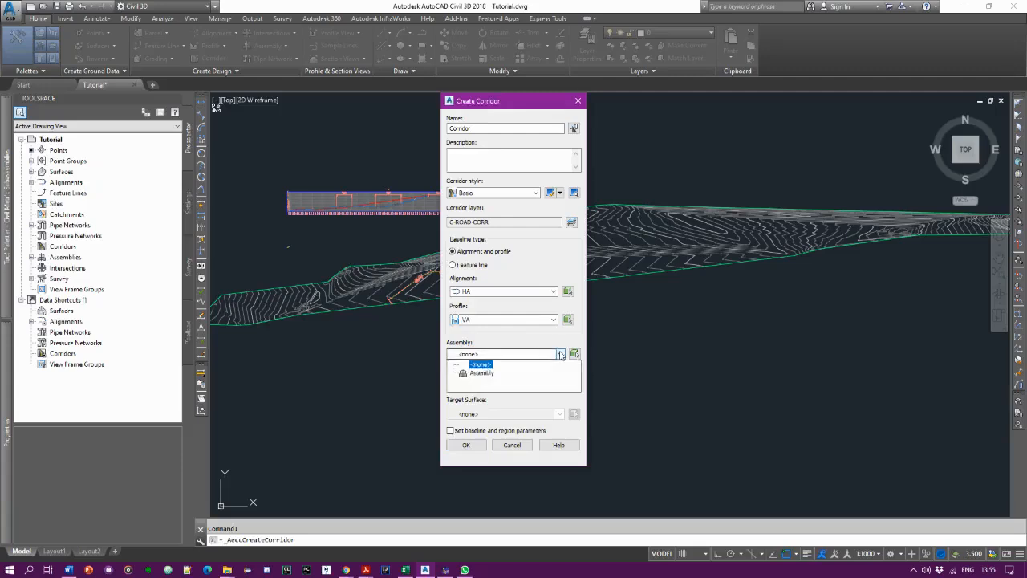
left_click(487, 369)
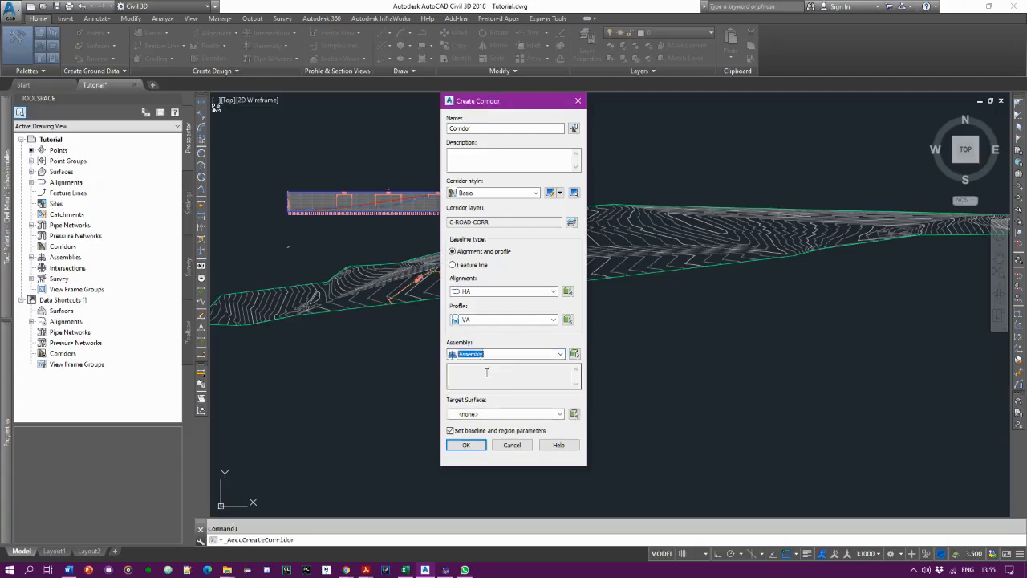
left_click(503, 414)
left_click(494, 432)
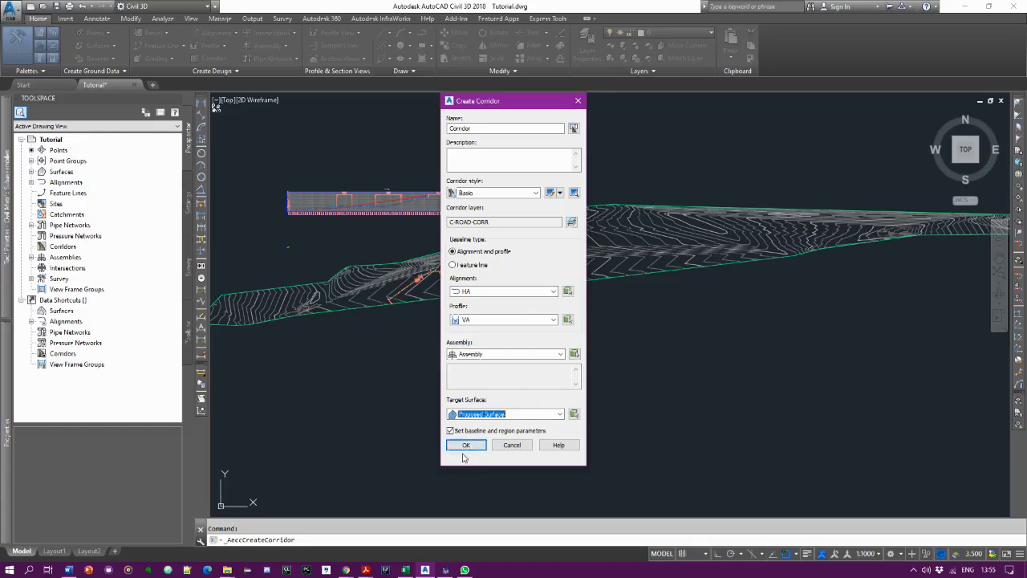
left_click(468, 447)
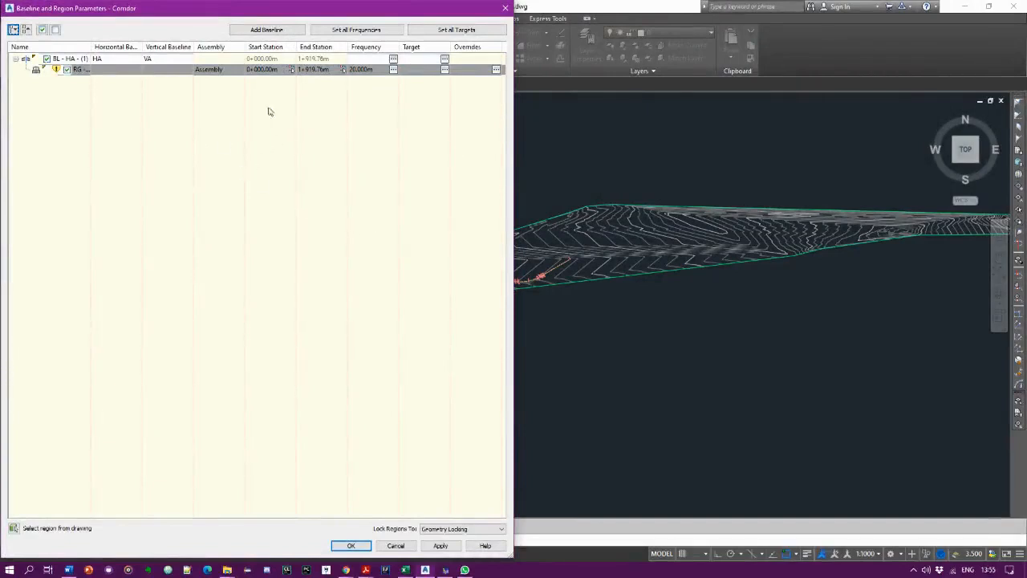
Accept the baseline and region parameters for baseline HA and rebuild the corridor.
left_click(16, 59)
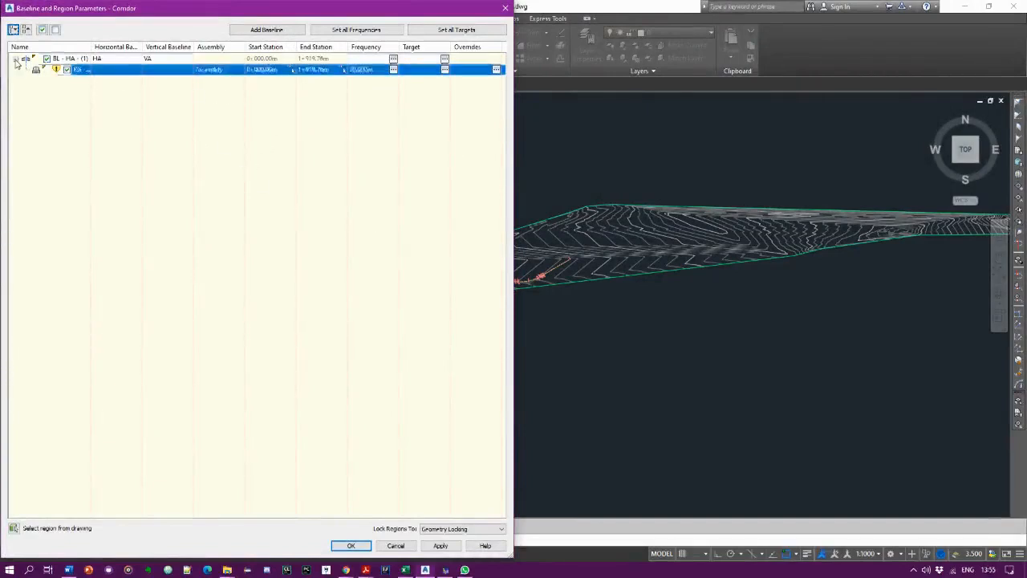
left_click(16, 60)
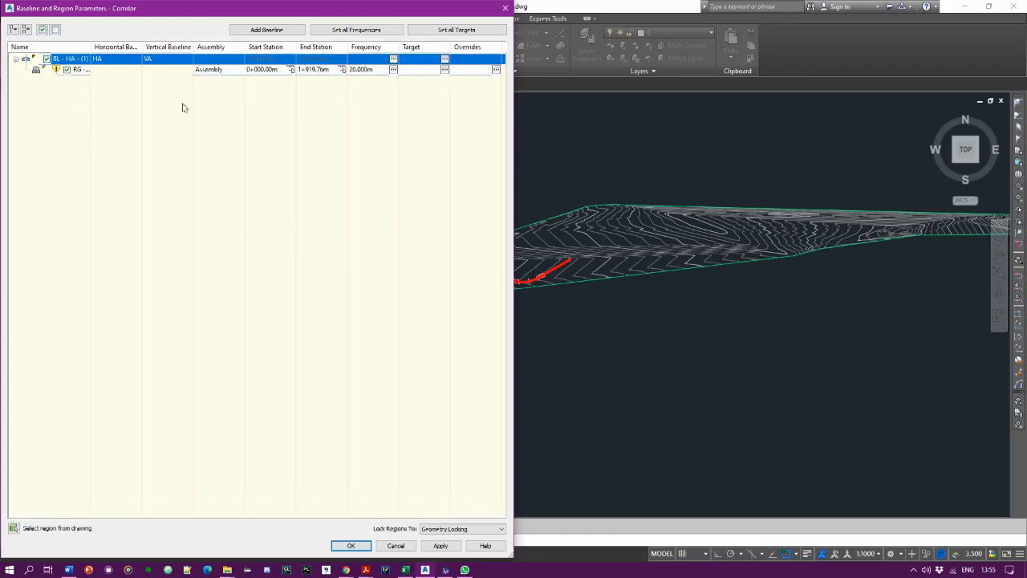
left_click(440, 546)
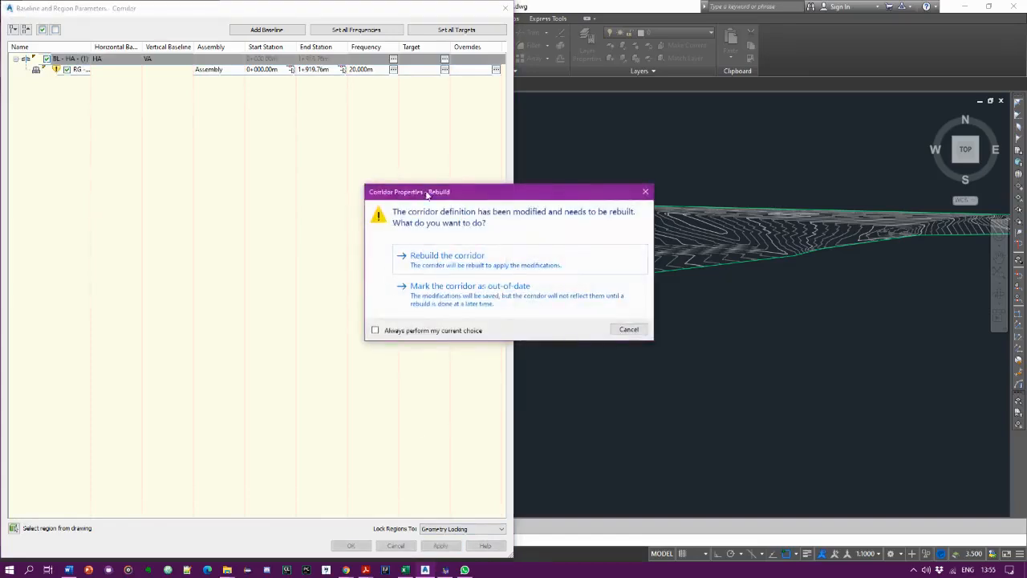
left_click(460, 263)
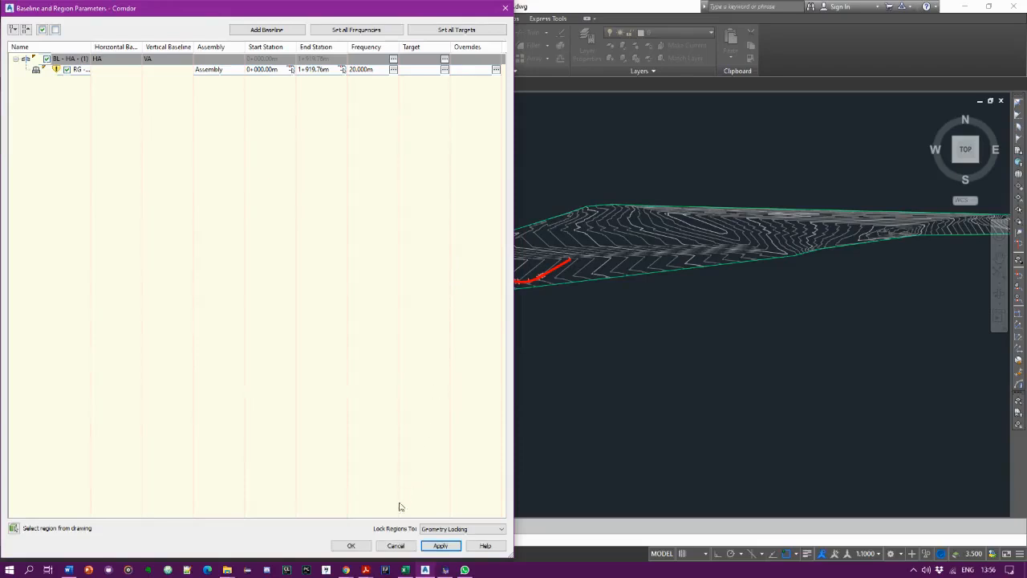
left_click(351, 546)
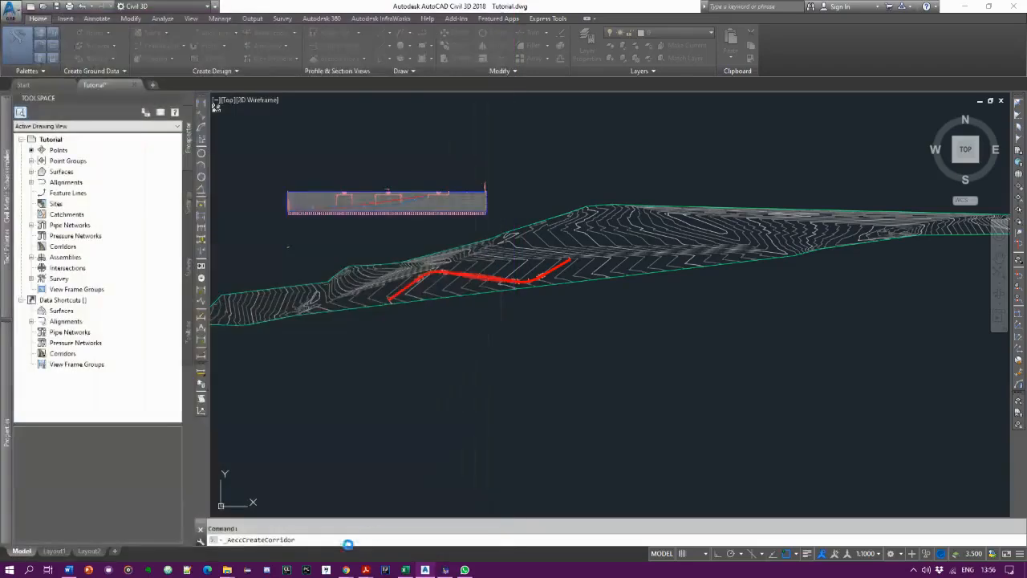
Examine the corridor along its whole length, checking both ends, the curves and the daylight extents of the middle stretch.
scroll(466, 282, "up", 6)
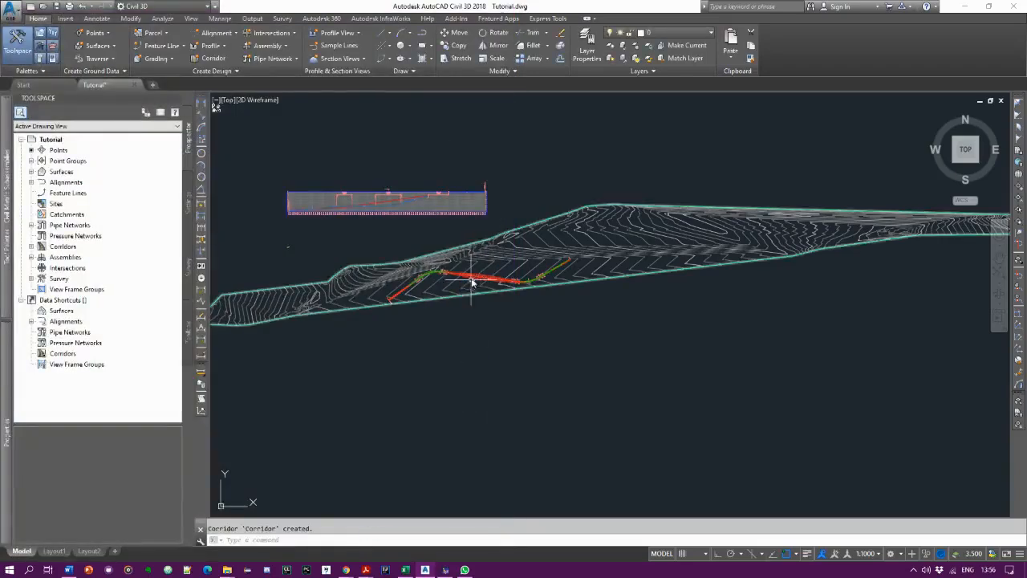
scroll(498, 273, "down", 4)
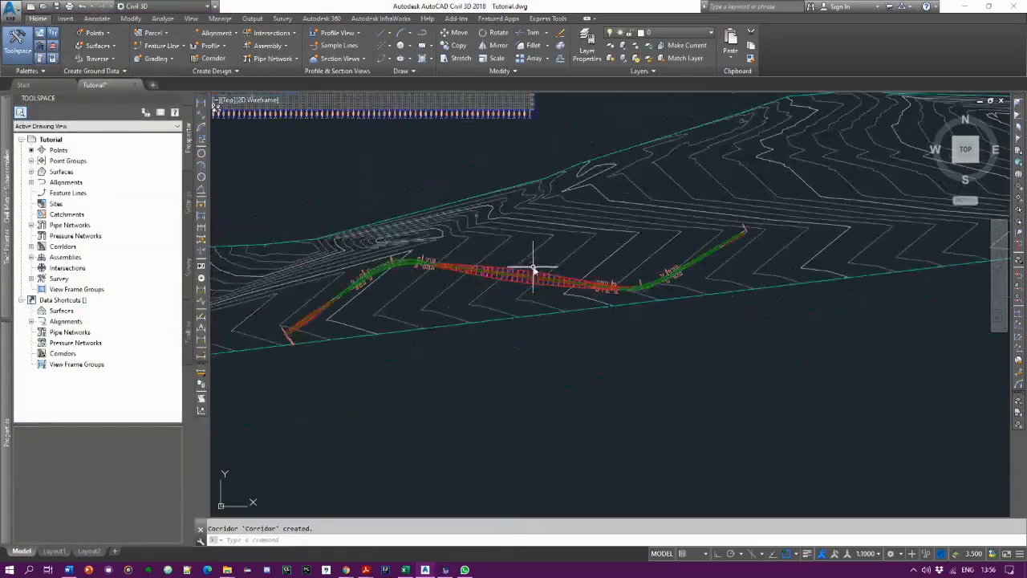
scroll(747, 220, "up", 4)
scroll(755, 209, "up", 2)
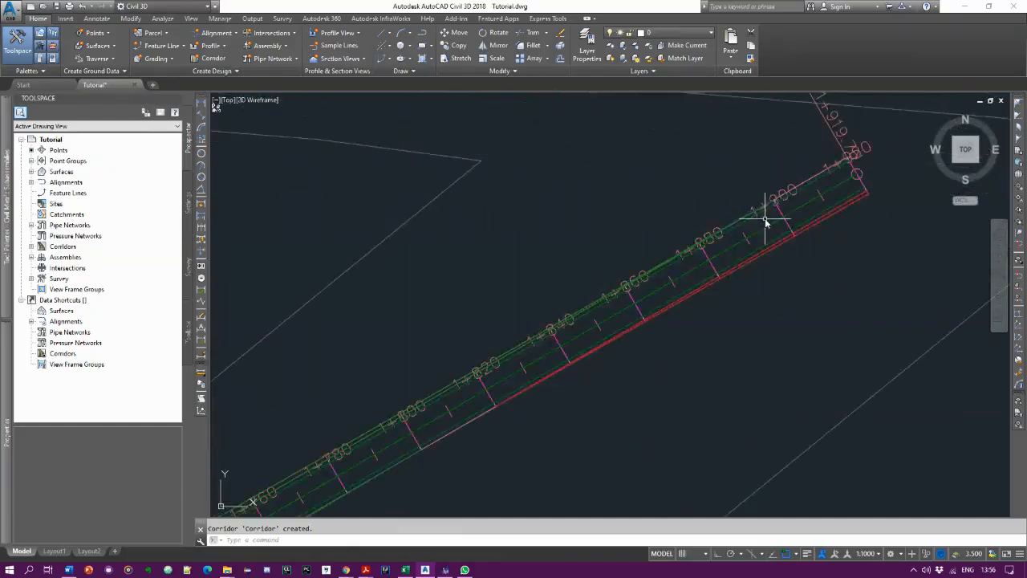
scroll(782, 231, "down", 5)
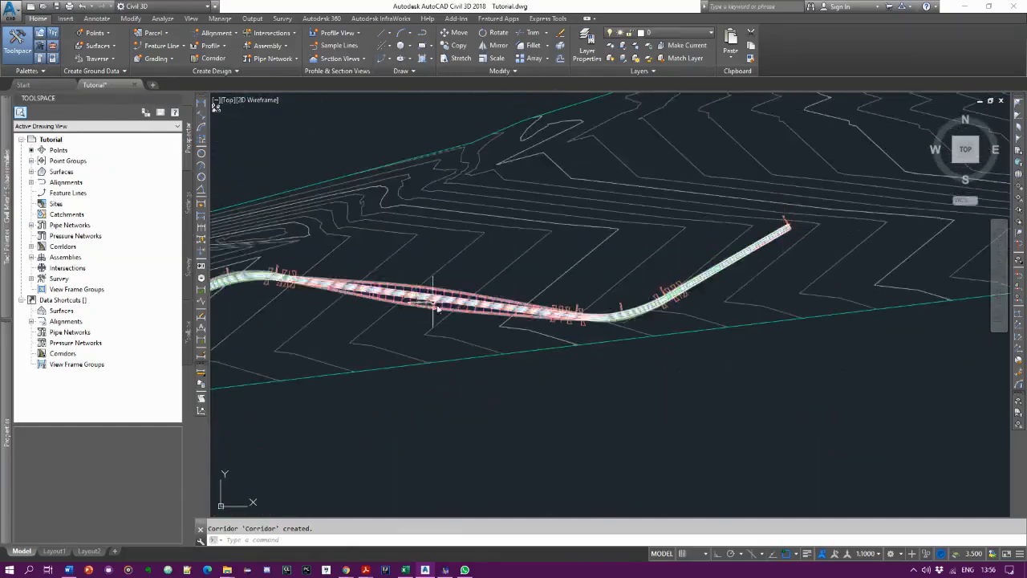
scroll(402, 301, "down", 4)
scroll(269, 340, "up", 2)
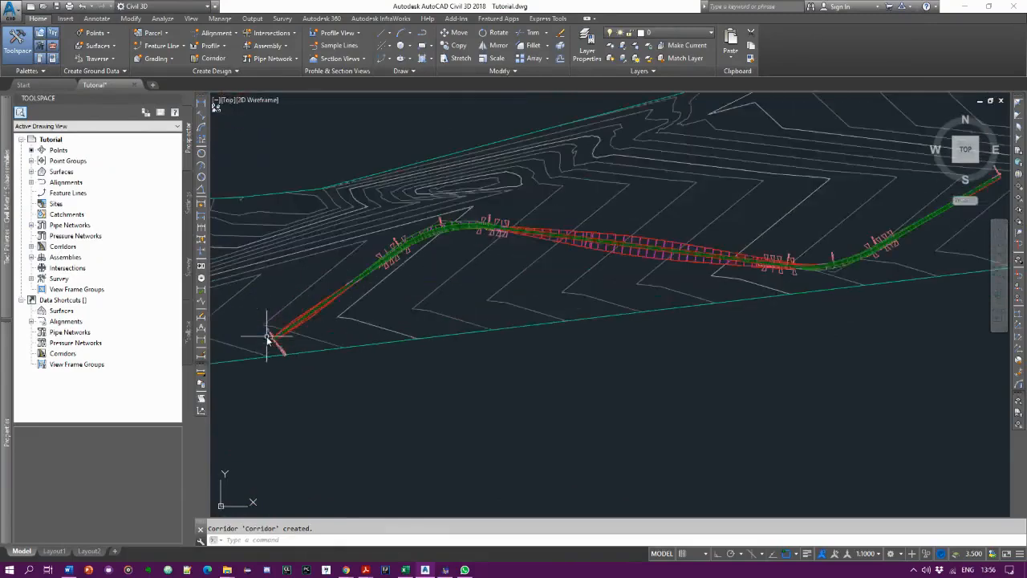
scroll(285, 329, "up", 3)
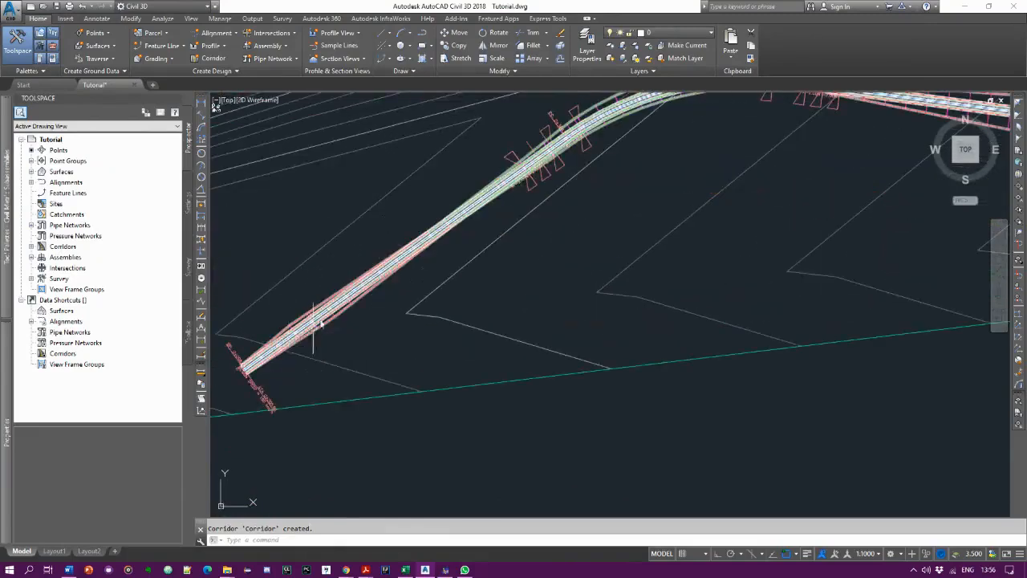
scroll(309, 340, "down", 3)
scroll(463, 254, "up", 2)
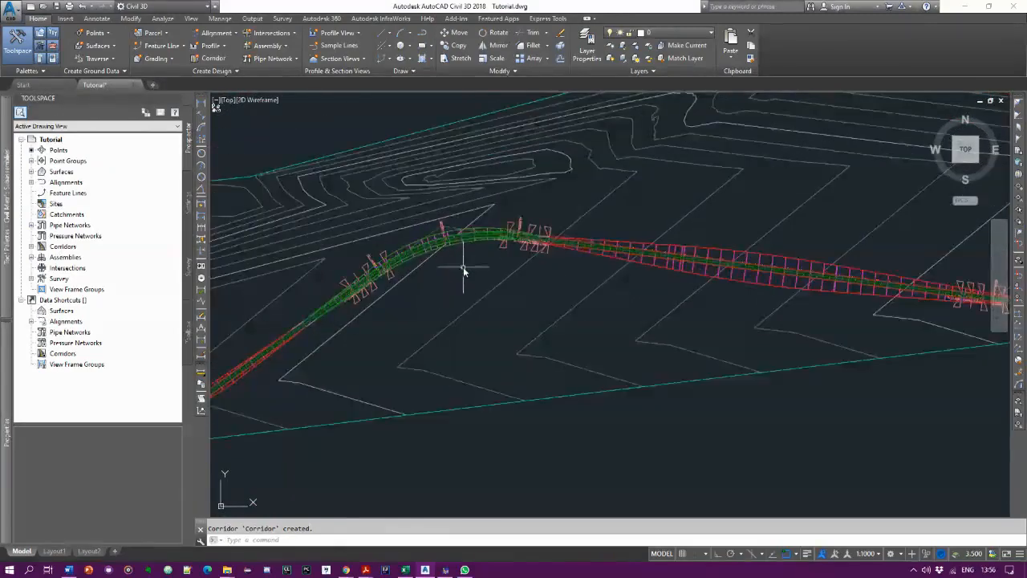
scroll(468, 268, "up", 2)
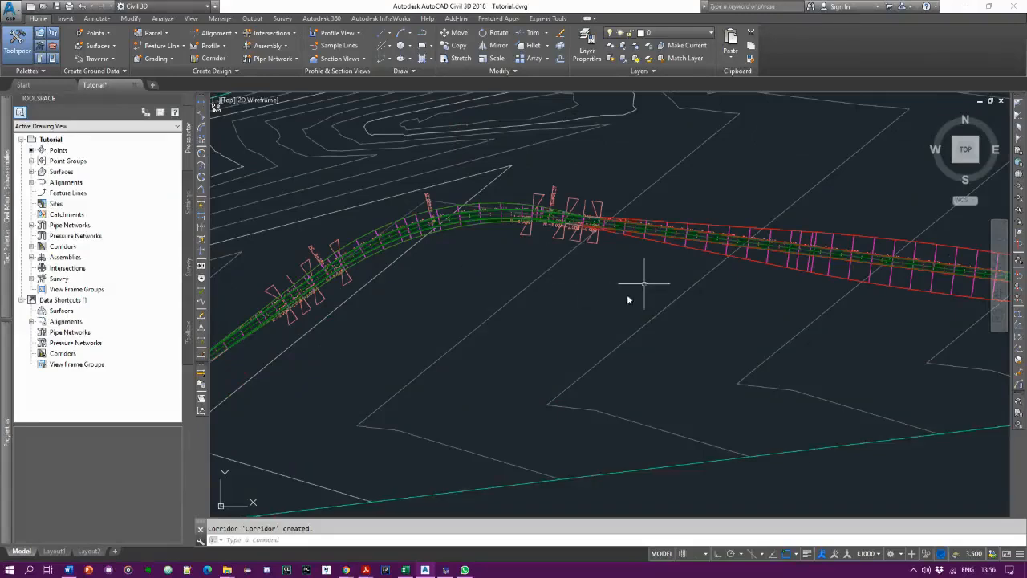
scroll(644, 294, "down", 3)
scroll(806, 325, "down", 2)
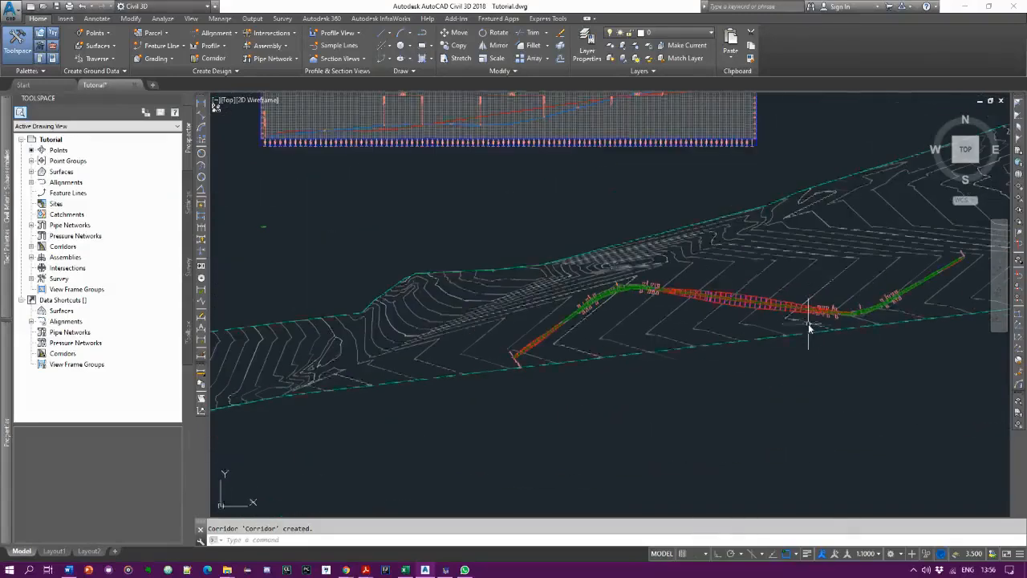
scroll(901, 294, "up", 4)
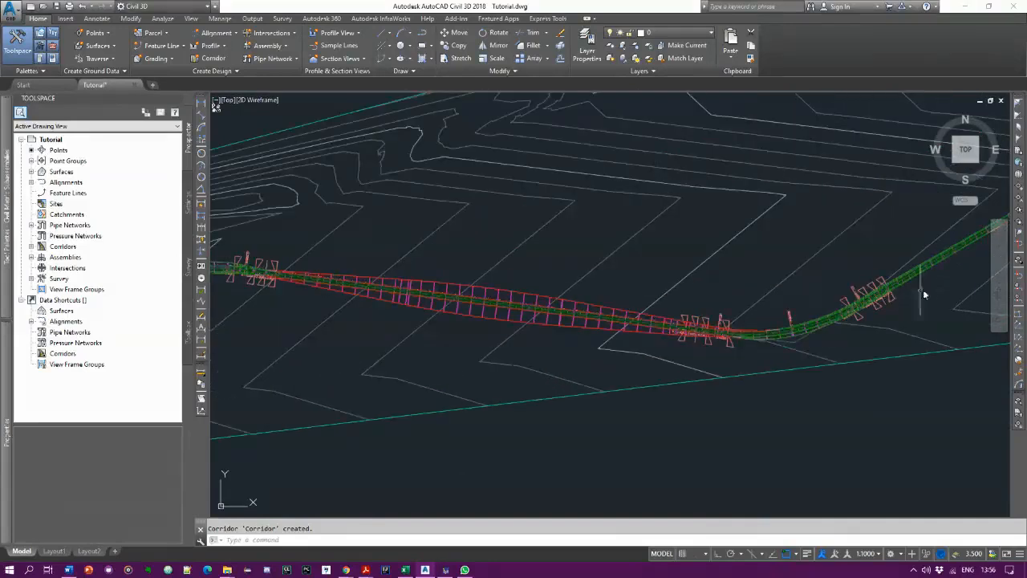
scroll(759, 345, "down", 3)
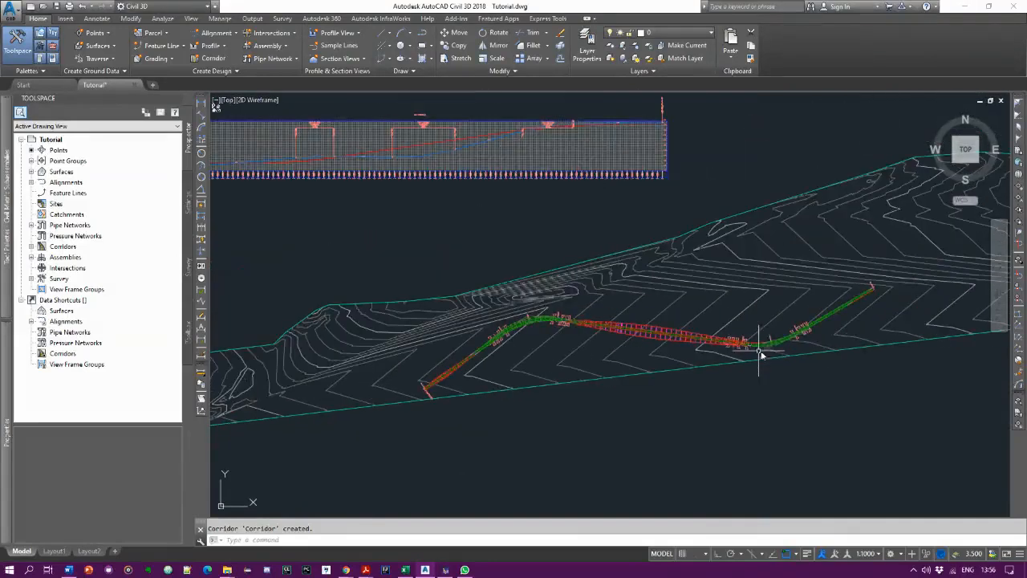
scroll(833, 321, "up", 2)
scroll(834, 321, "up", 3)
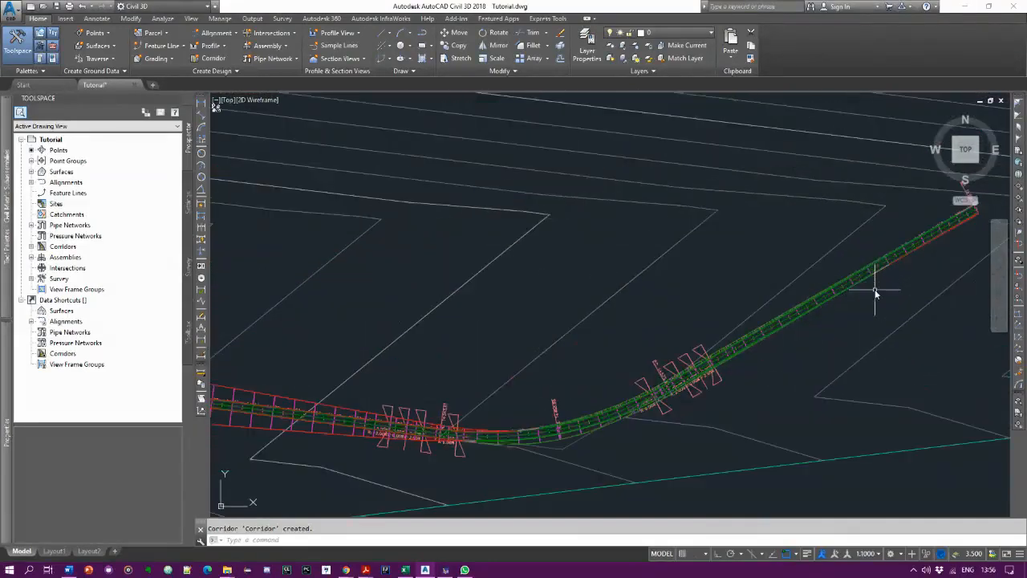
scroll(912, 254, "down", 5)
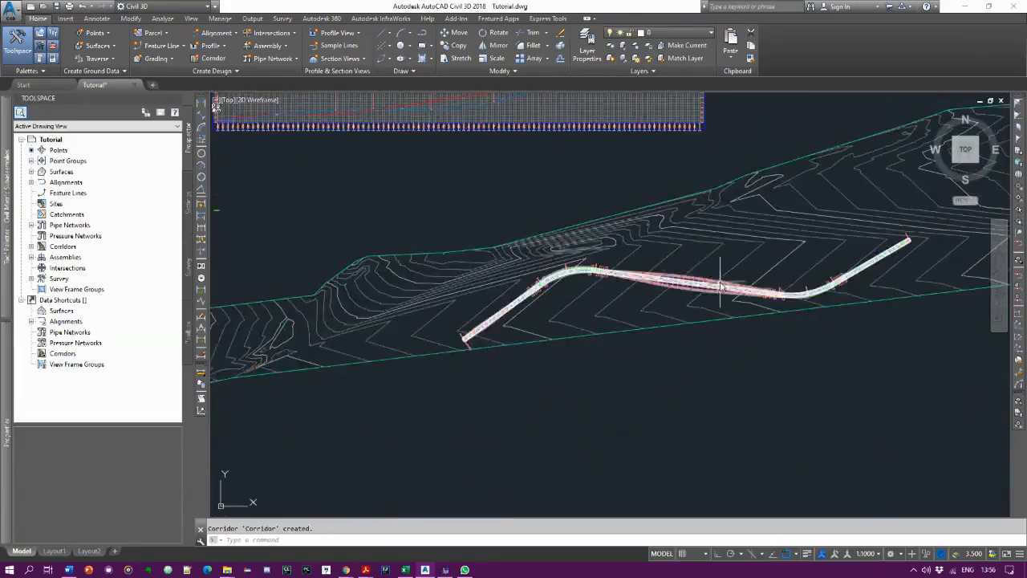
scroll(682, 288, "up", 2)
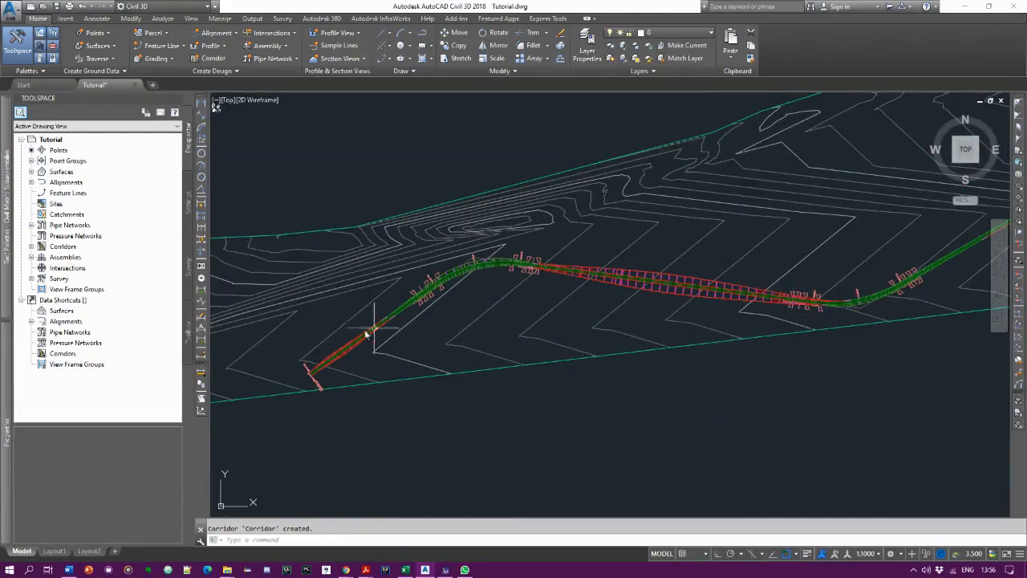
scroll(341, 349, "up", 5)
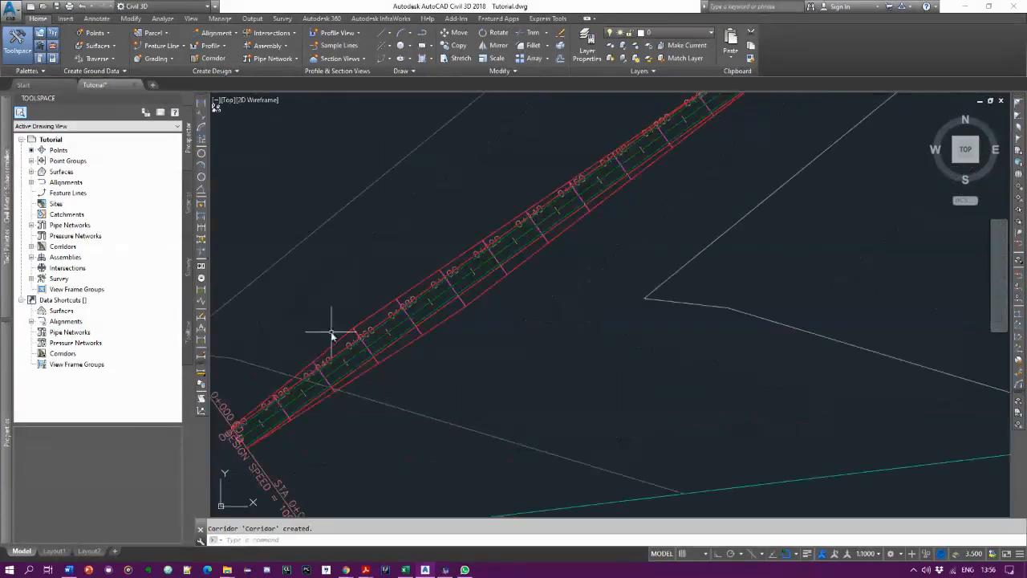
scroll(331, 335, "down", 5)
scroll(619, 248, "down", 1)
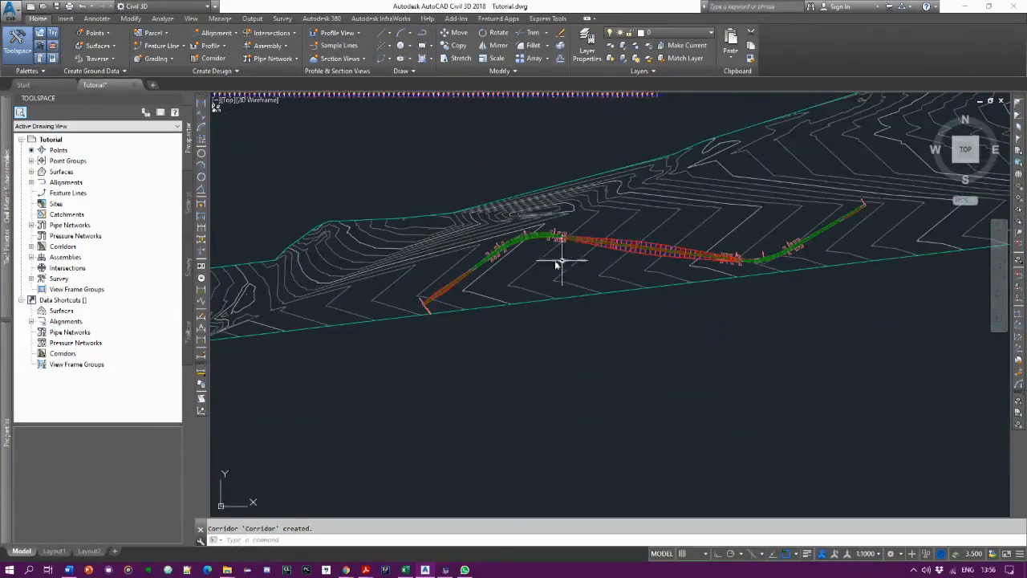
scroll(684, 229, "up", 2)
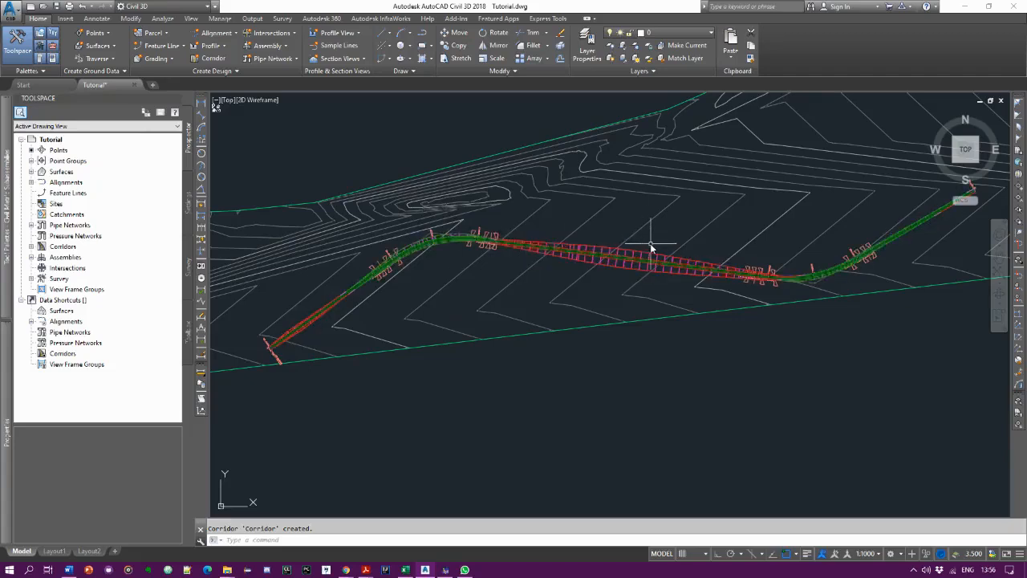
Review the corridor region's target mapping, checking the surface assigned to the right daylight subassembly, and keep the existing targets.
mouse_move(651, 247)
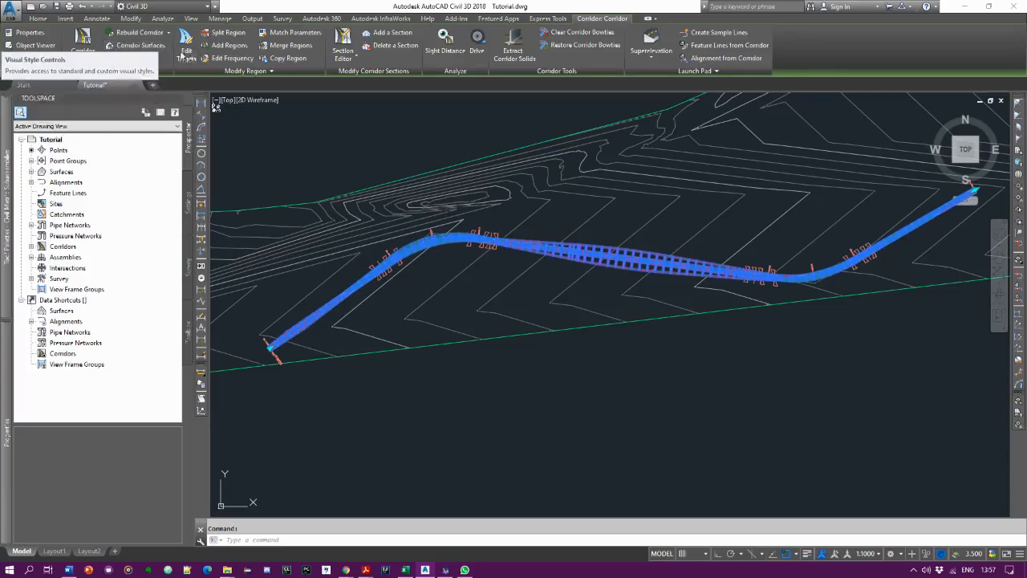
left_click(187, 53)
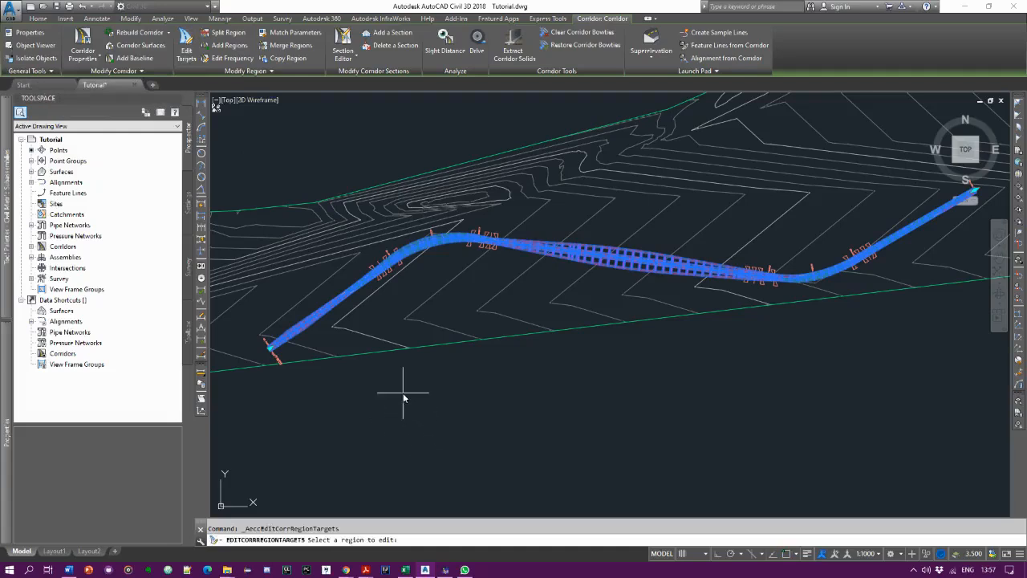
left_click(551, 252)
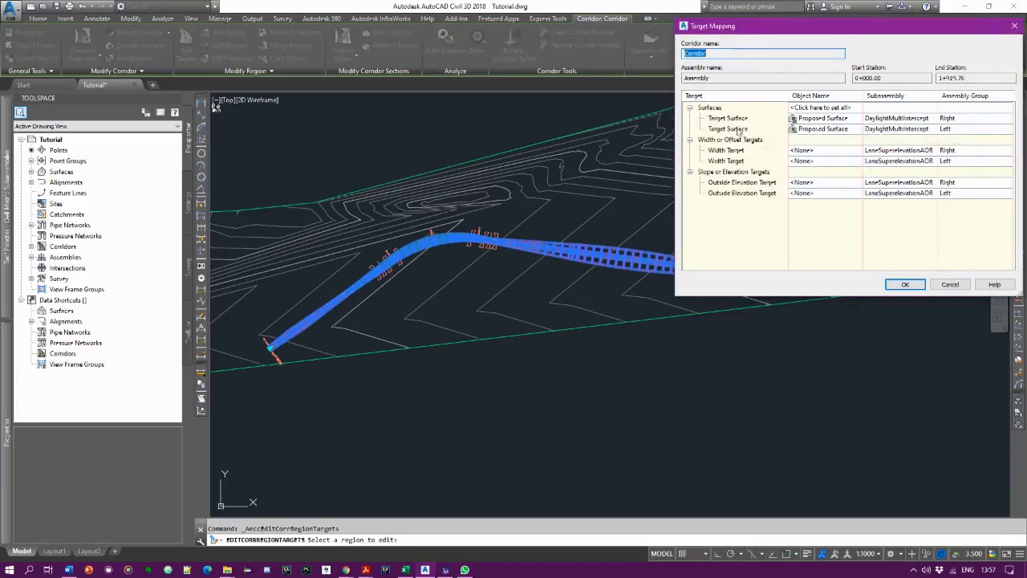
left_click(823, 120)
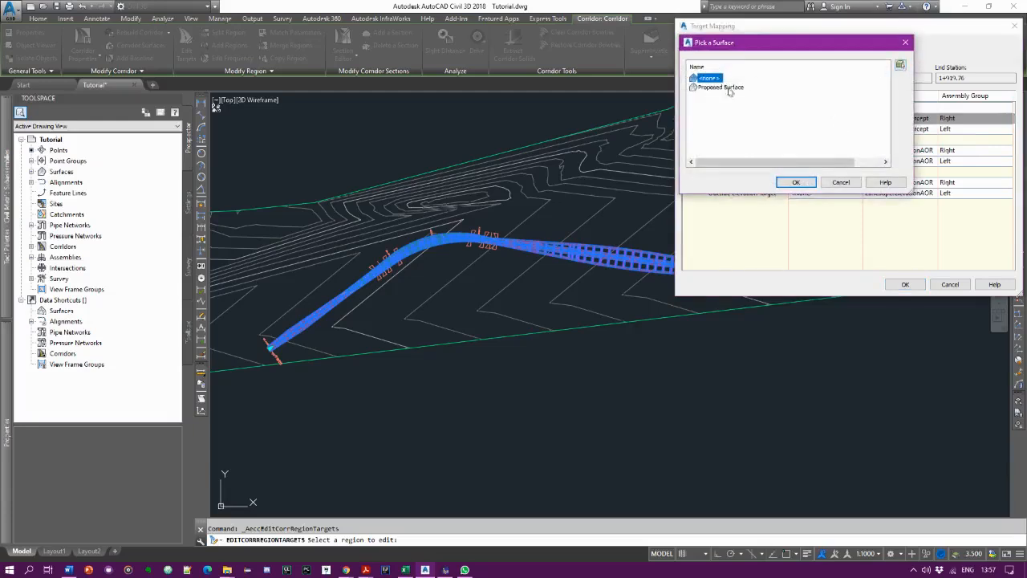
left_click(906, 42)
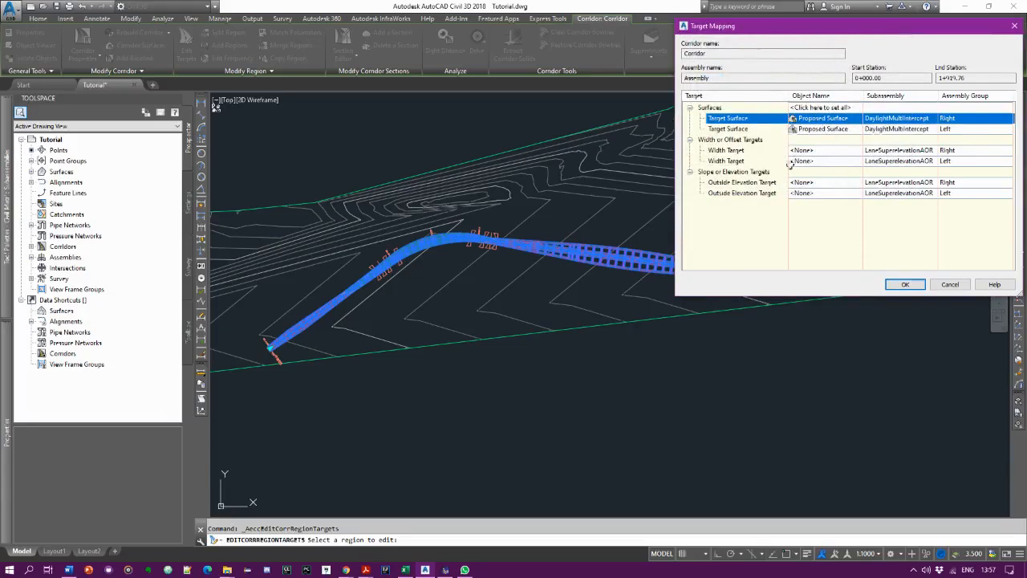
left_click(907, 286)
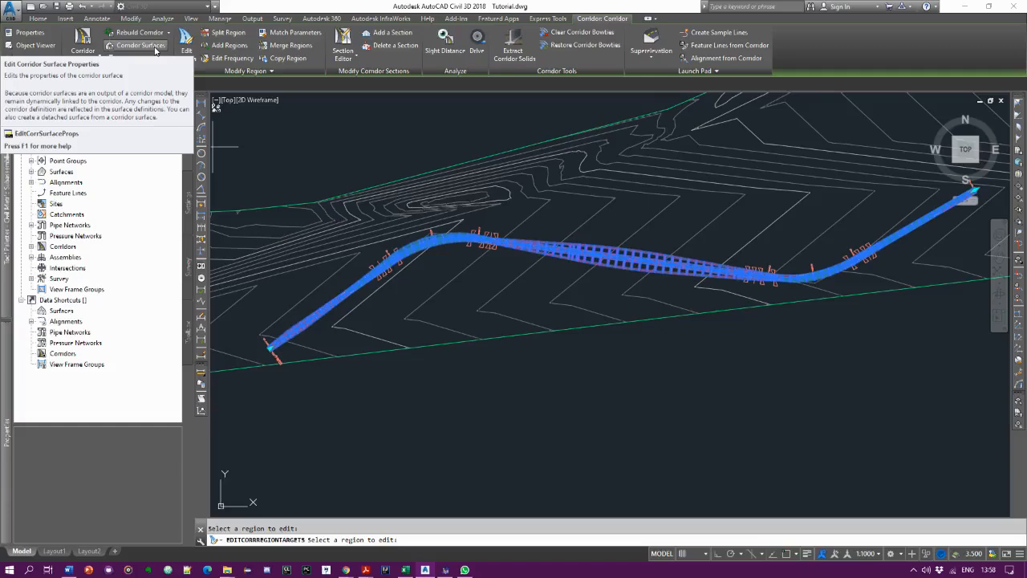
Create a corridor surface for the road corridor and add the Top code from the links data to it.
left_click(154, 50)
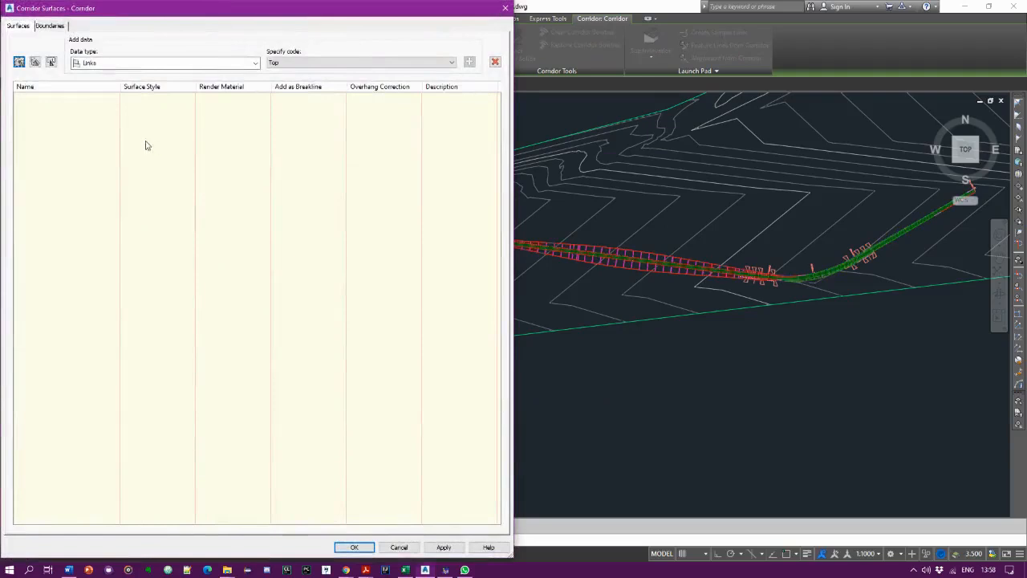
left_click(19, 63)
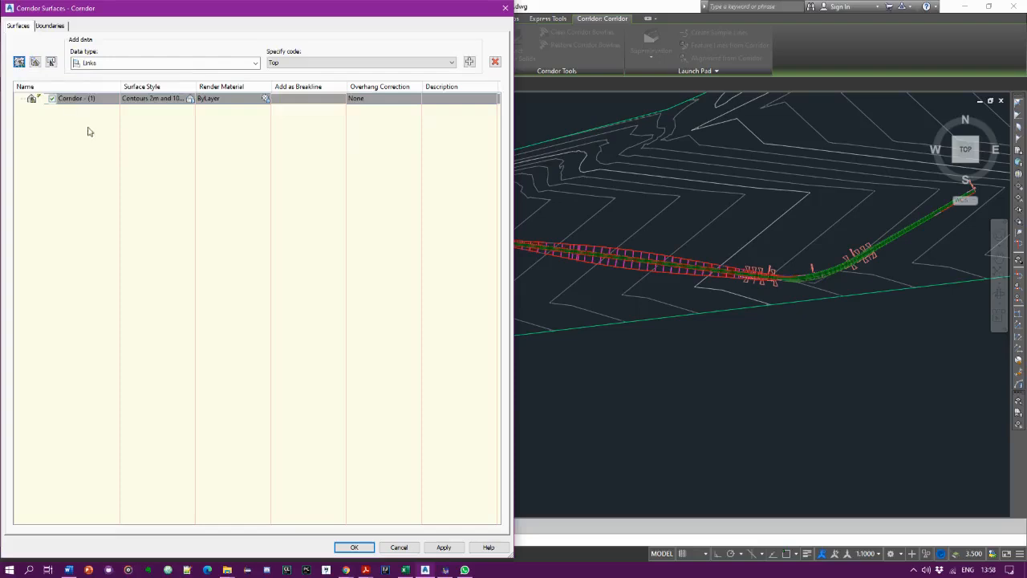
left_click(103, 99)
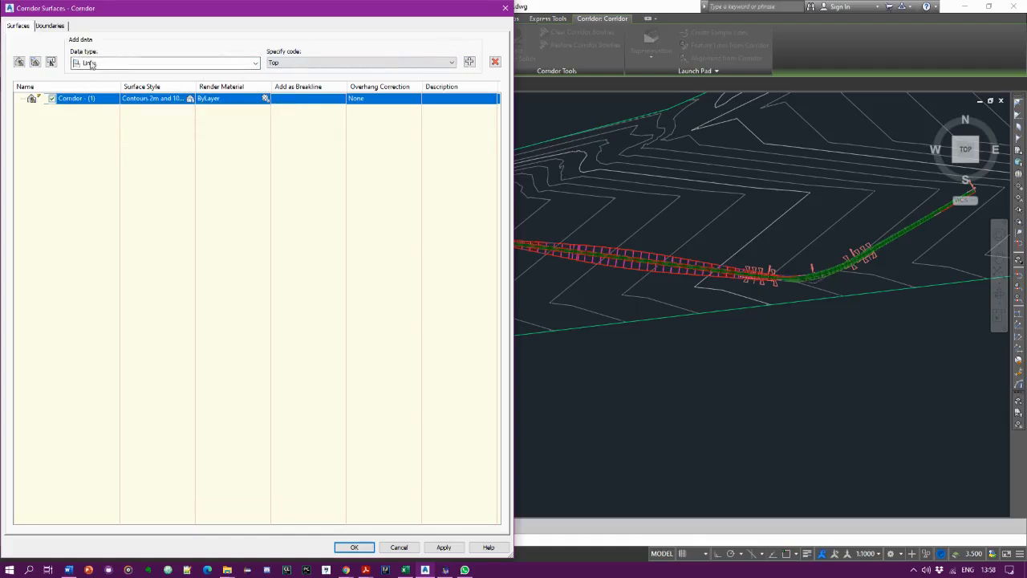
left_click(129, 68)
left_click(131, 68)
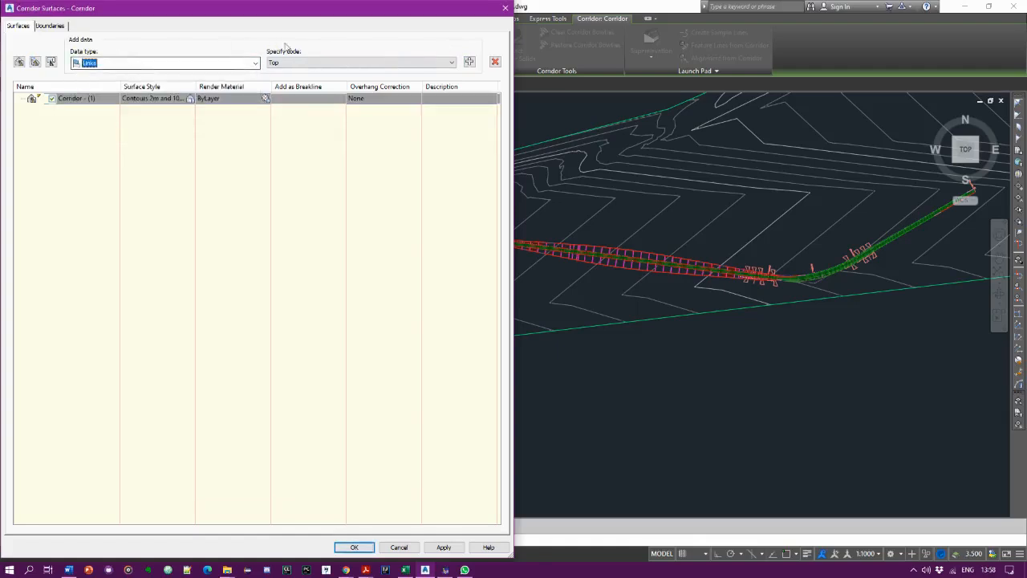
left_click(310, 63)
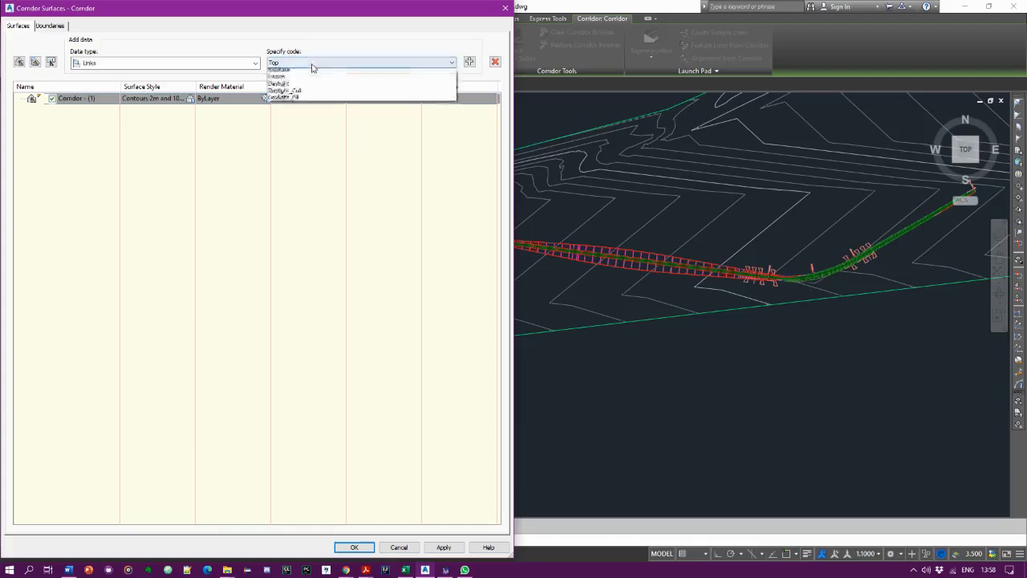
left_click(314, 64)
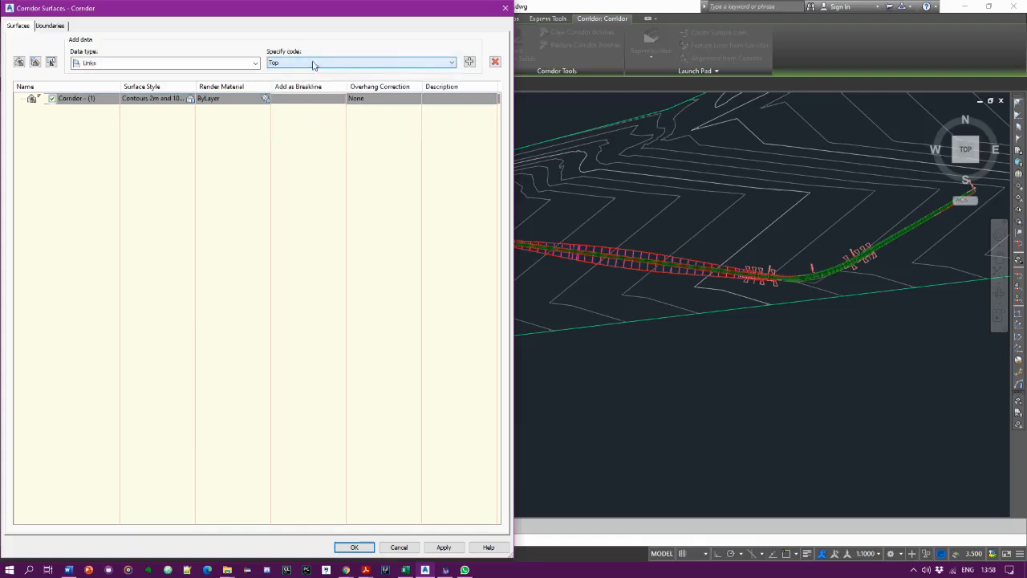
left_click(469, 63)
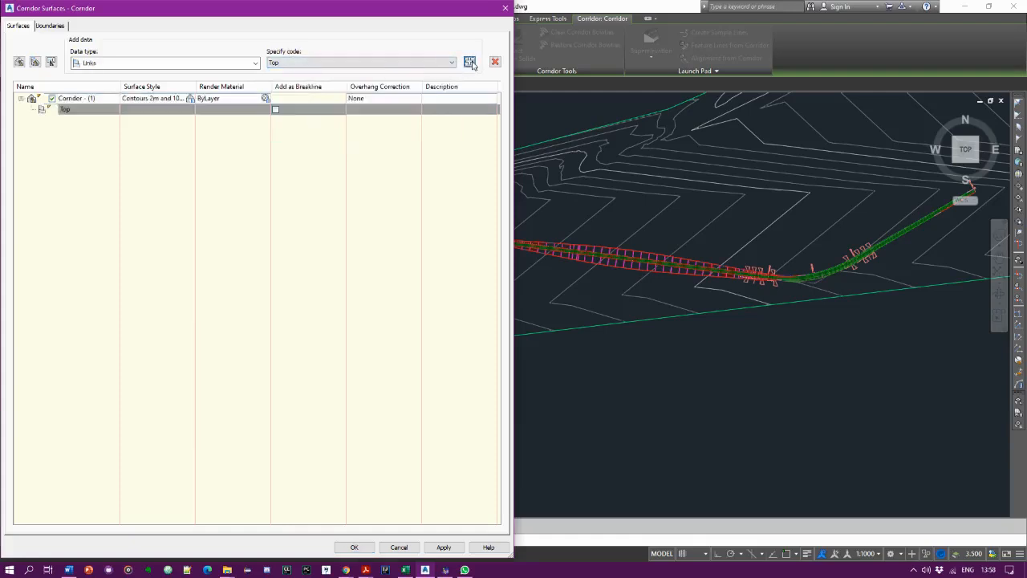
Apply the corridor surface definition, rebuild the corridor and clear the selection.
left_click(444, 547)
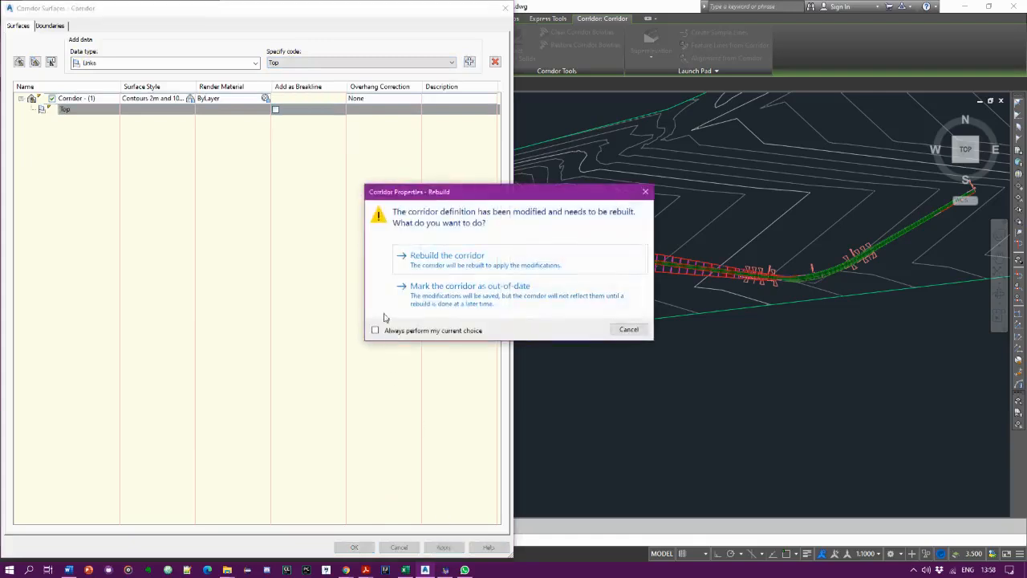
left_click(450, 257)
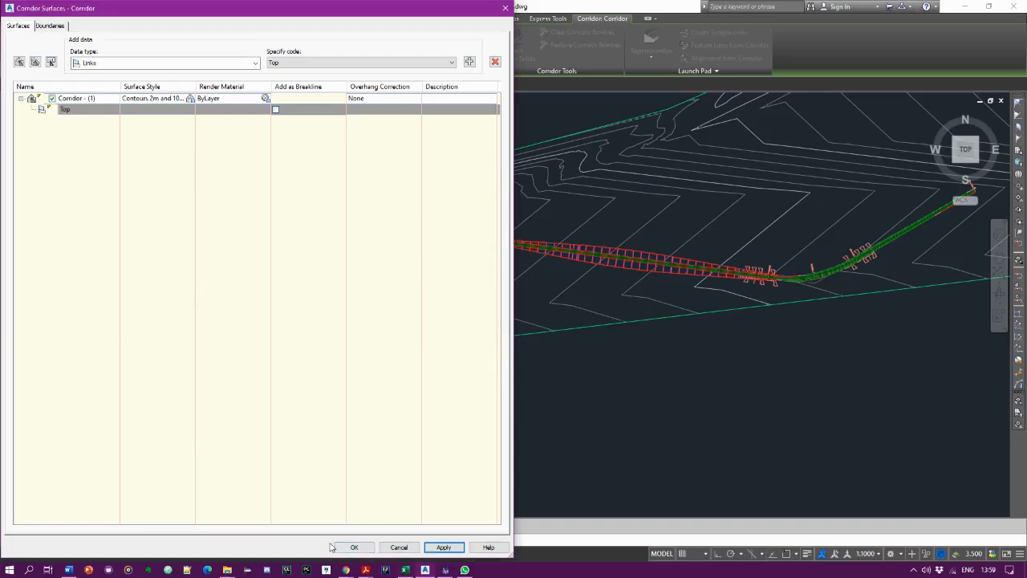
left_click(354, 547)
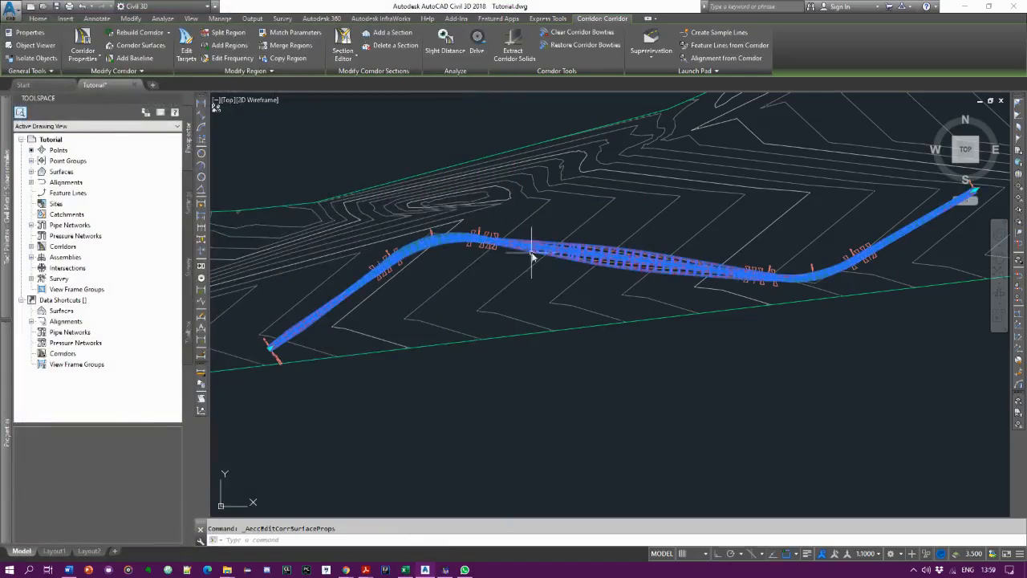
scroll(523, 255, "up", 2)
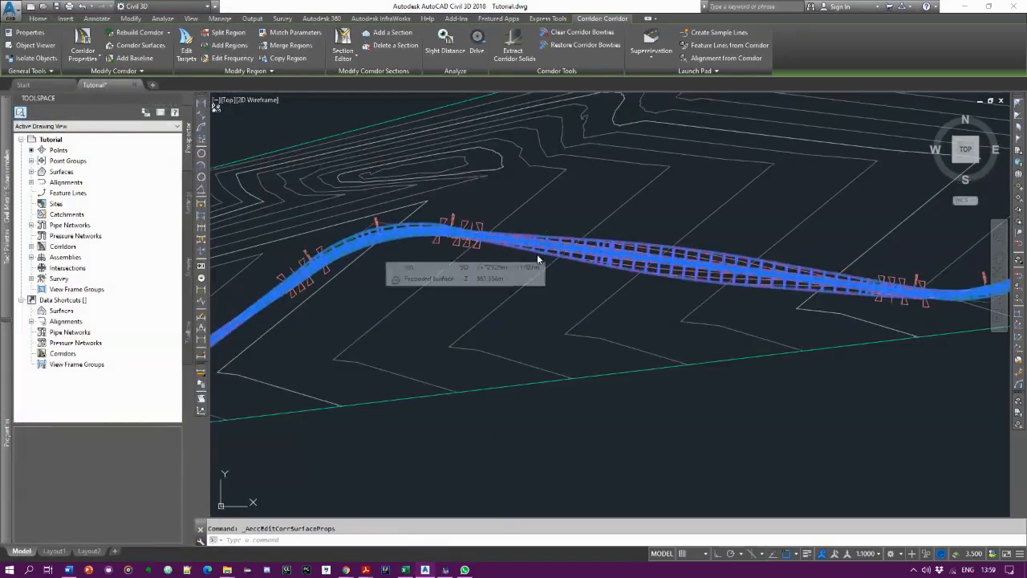
key("Escape")
Examine the corridor surface boundary and contours along the middle stretch, around station 0+980.
scroll(618, 264, "up", 5)
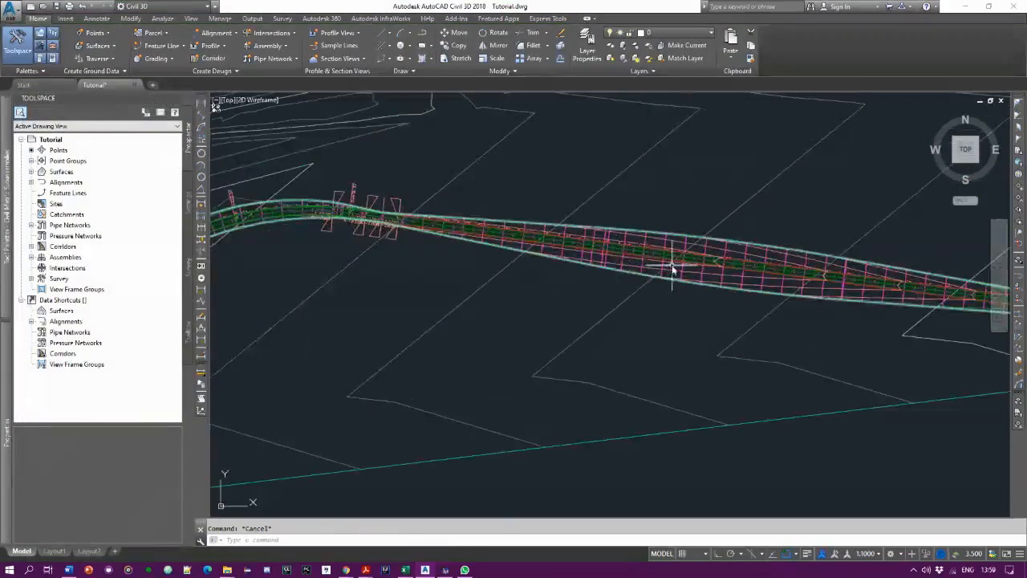
scroll(466, 273, "down", 3)
scroll(565, 261, "up", 4)
scroll(561, 273, "up", 3)
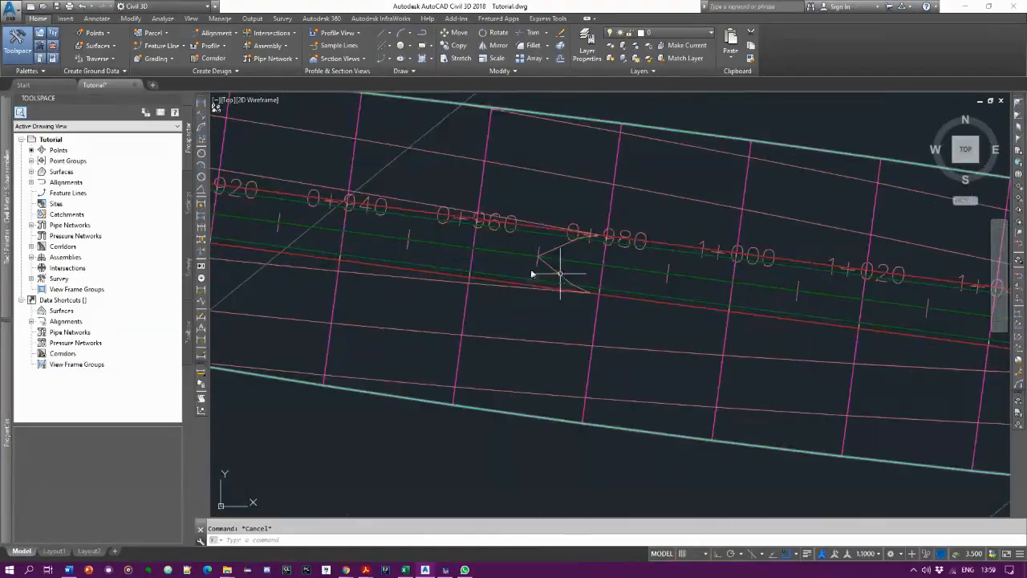
scroll(466, 270, "down", 2)
scroll(492, 309, "down", 3)
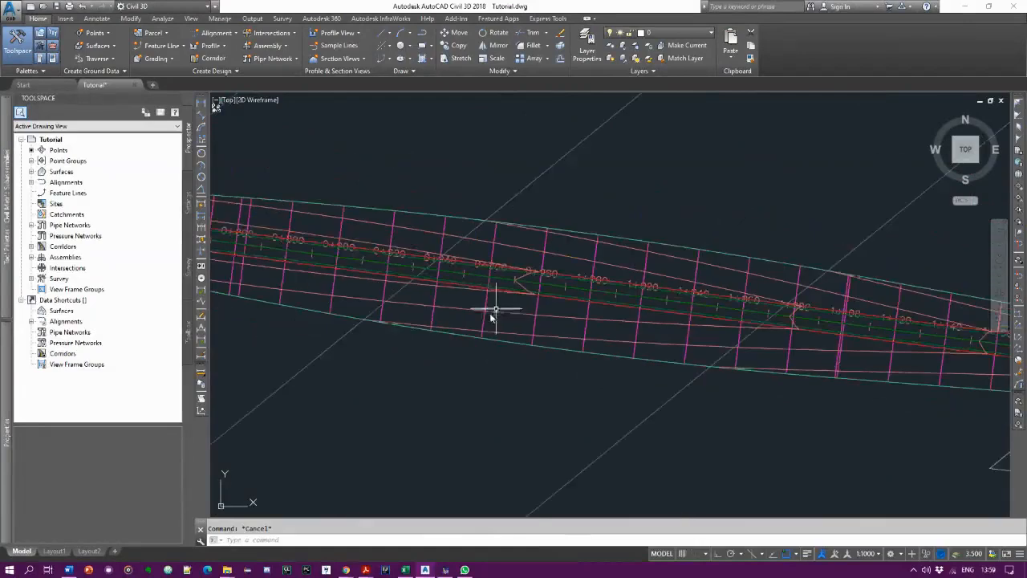
scroll(496, 316, "down", 2)
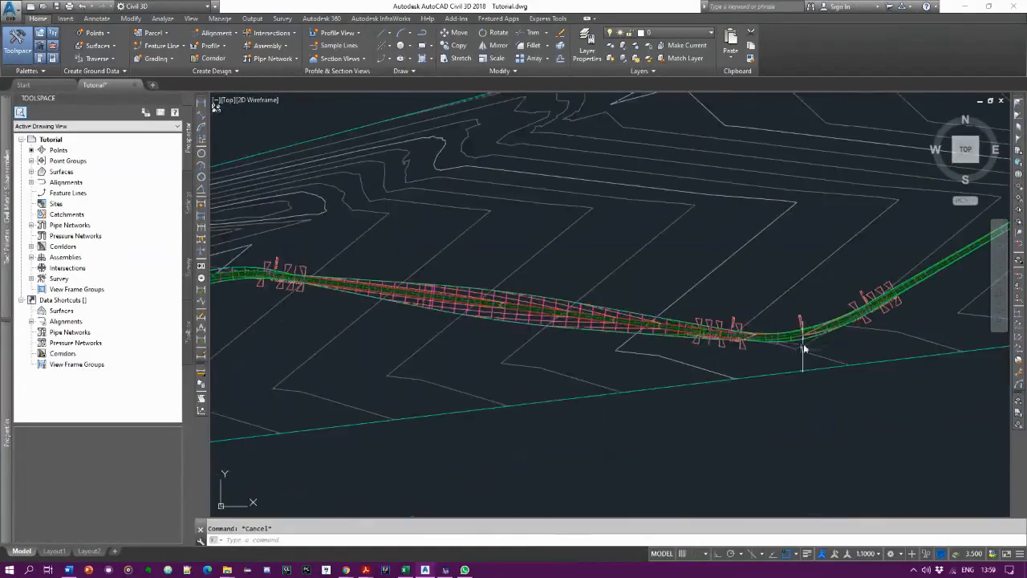
Examine the corridor surface contours on the eastern curve around station 1+460 and at the corridor's eastern end.
scroll(803, 350, "up", 3)
scroll(762, 347, "up", 2)
scroll(539, 302, "down", 3)
scroll(654, 317, "up", 4)
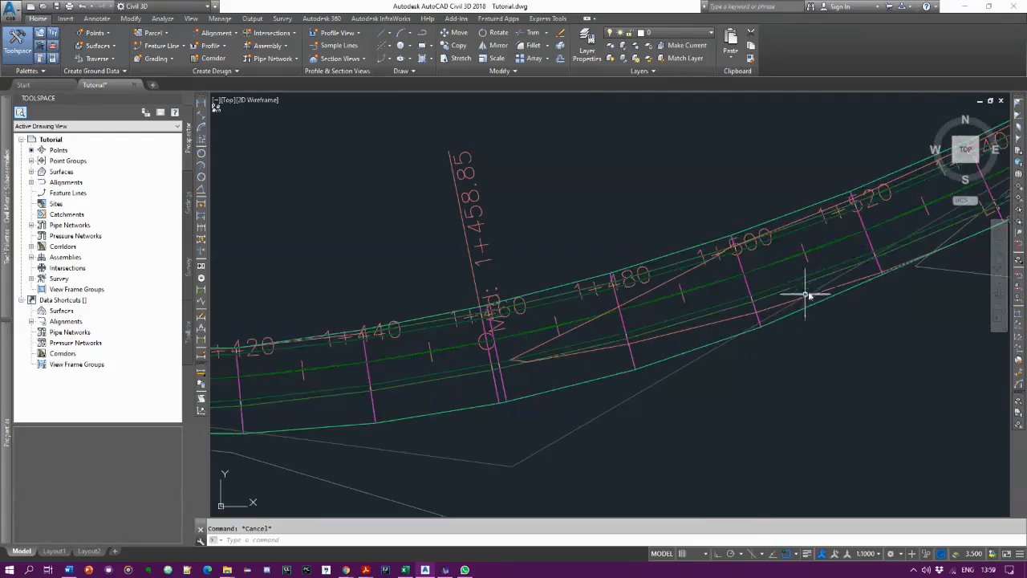
scroll(619, 321, "down", 8)
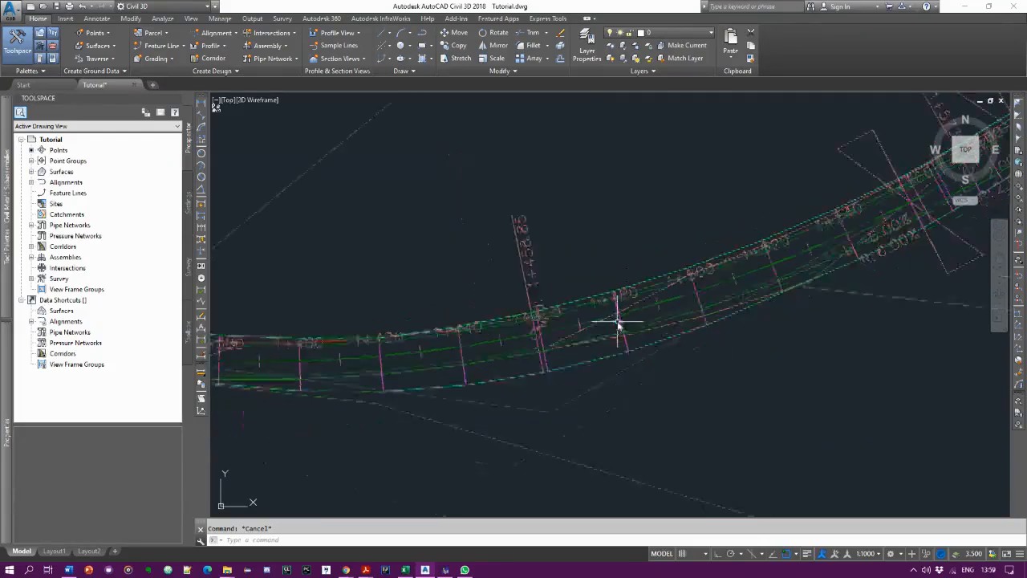
scroll(546, 332, "up", 1)
scroll(766, 250, "down", 3)
scroll(847, 225, "up", 10)
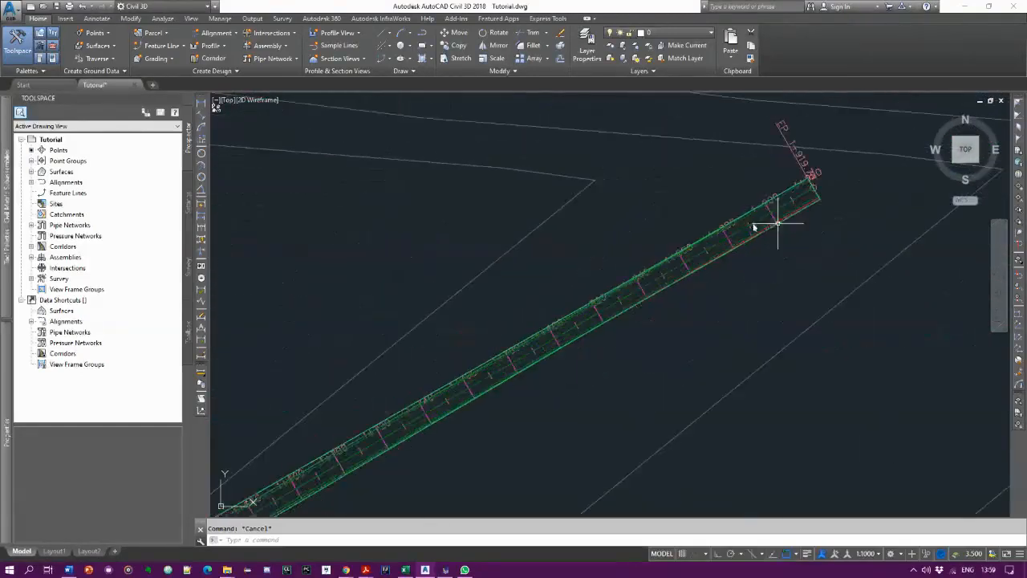
scroll(774, 229, "down", 8)
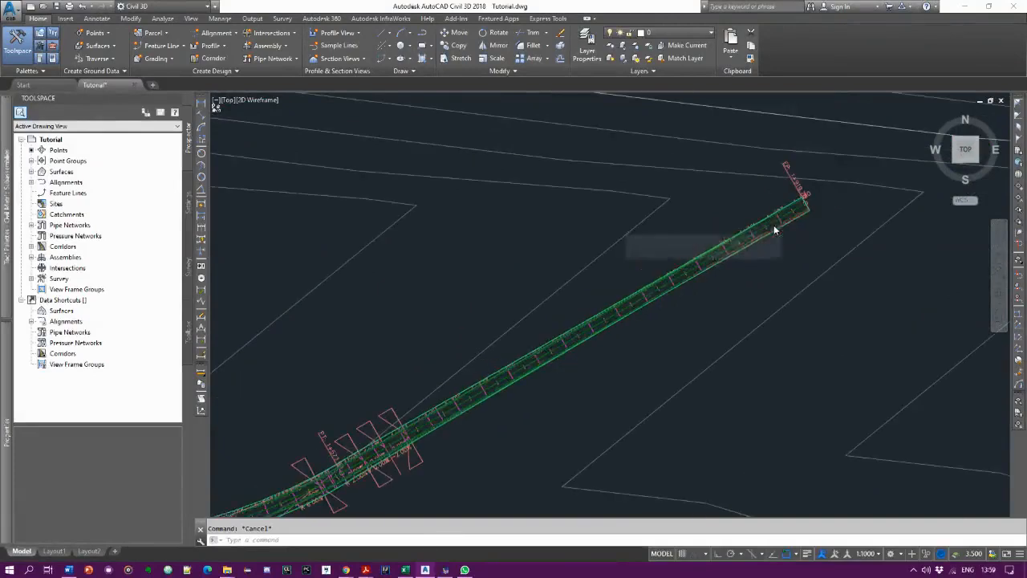
Recheck the surface contours near station 0+980 and inspect the western curve and the stretch leading to the corridor's start.
scroll(482, 346, "up", 8)
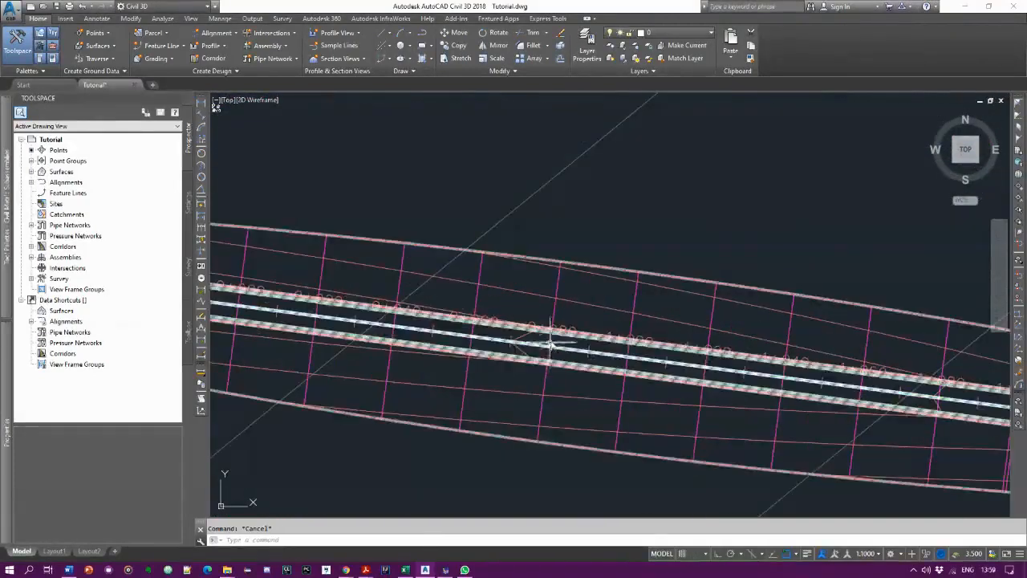
scroll(522, 347, "up", 3)
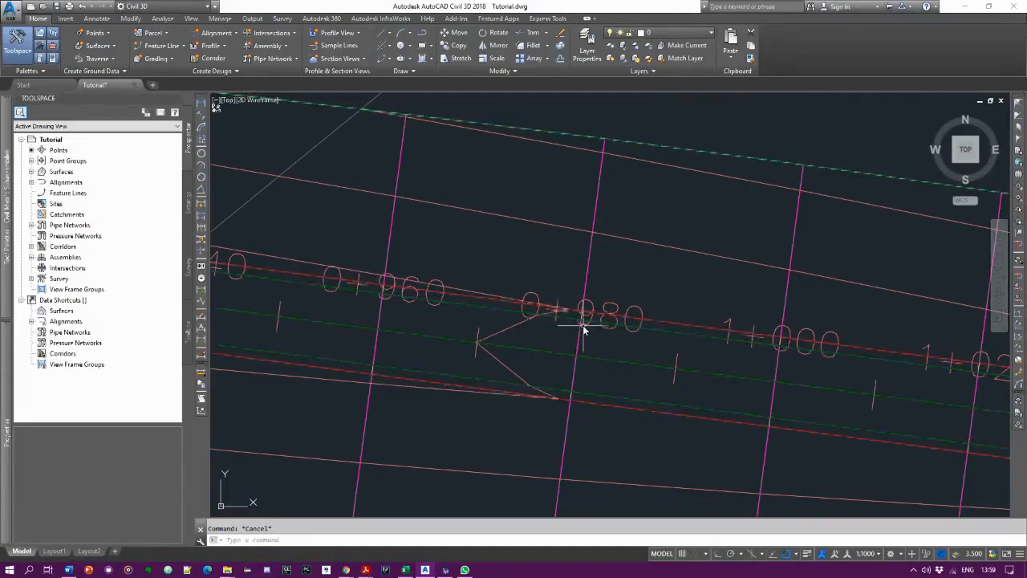
scroll(634, 289, "down", 7)
scroll(675, 345, "down", 3)
scroll(587, 355, "up", 6)
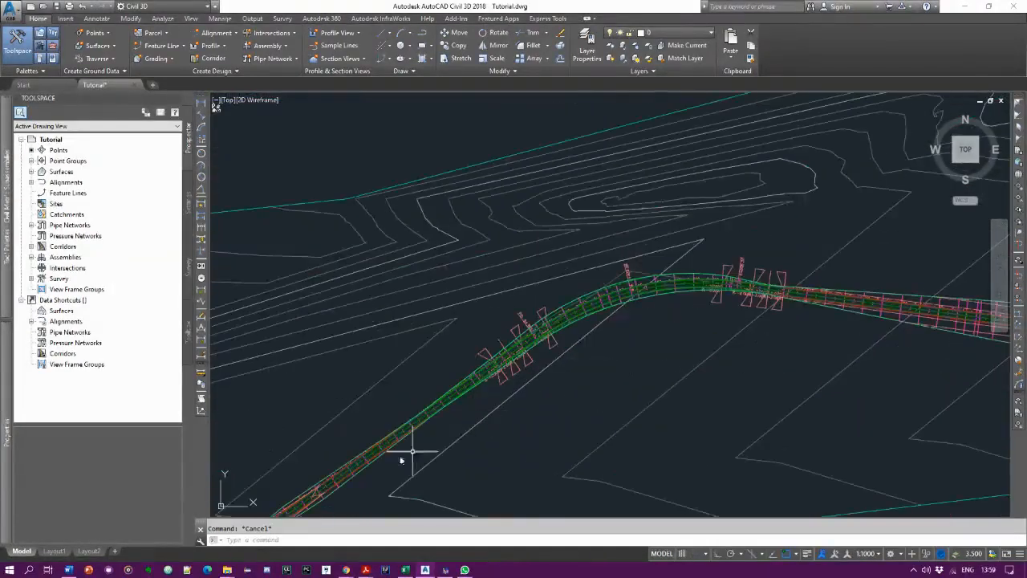
scroll(378, 478, "up", 1)
scroll(356, 321, "up", 3)
scroll(329, 355, "down", 3)
scroll(321, 366, "up", 3)
scroll(329, 363, "down", 5)
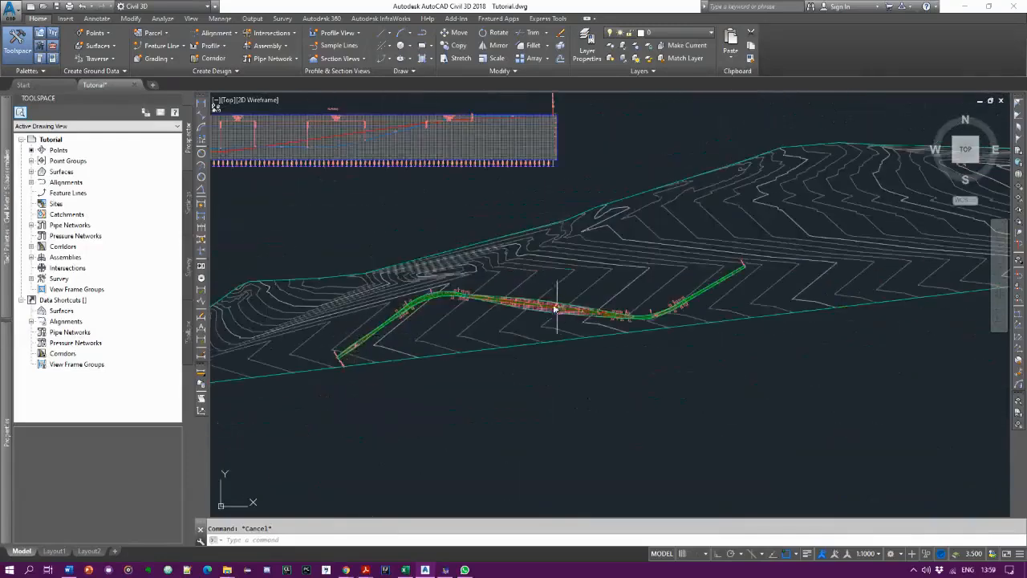
scroll(619, 289, "down", 2)
scroll(562, 277, "down", 2)
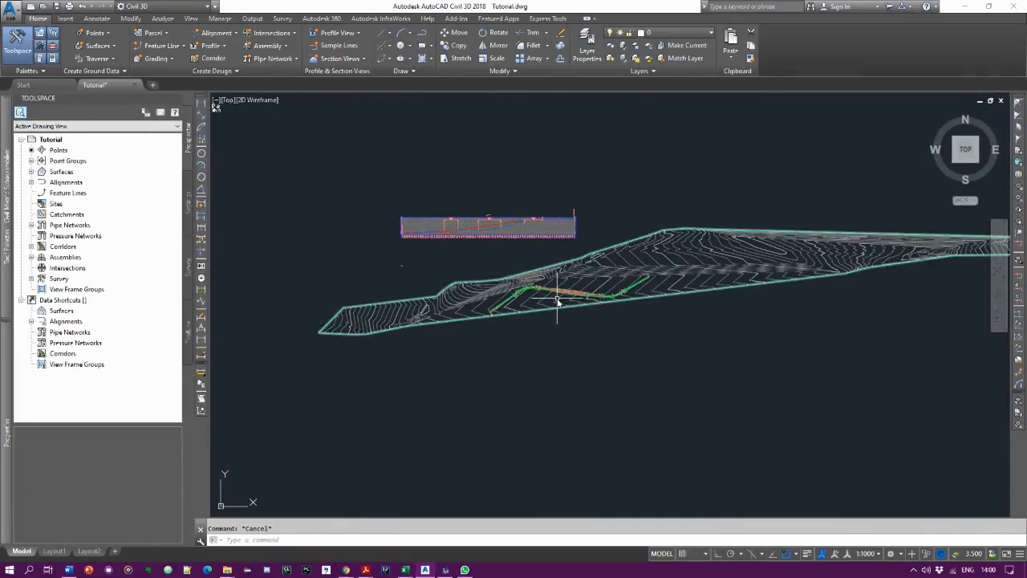
scroll(559, 301, "up", 3)
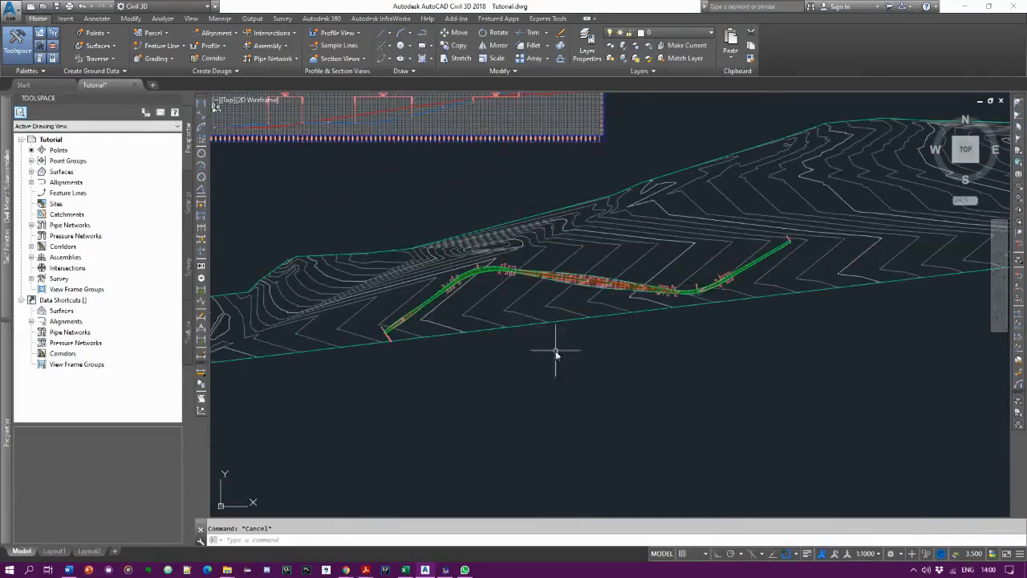
scroll(571, 361, "down", 2)
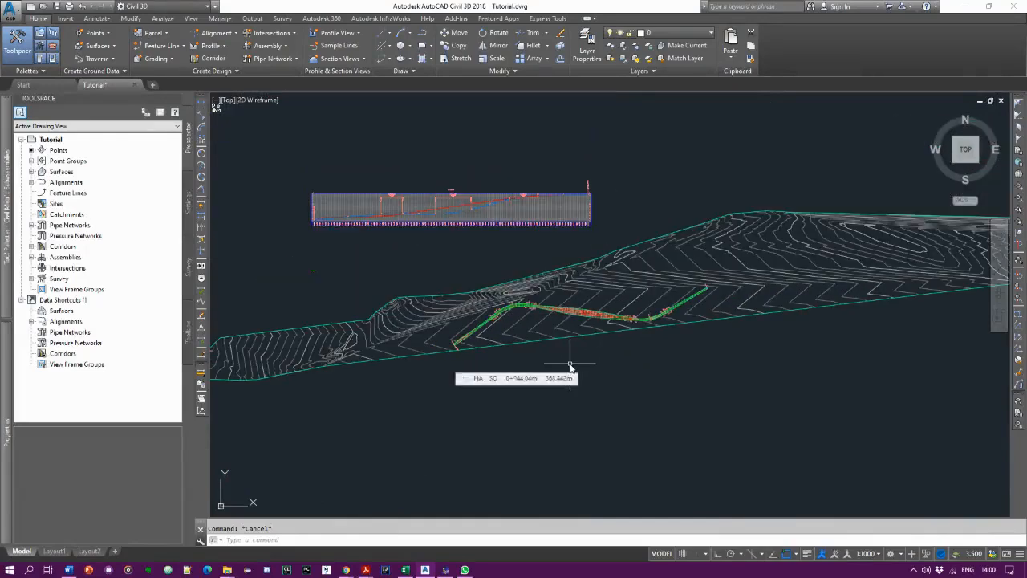
scroll(589, 317, "up", 2)
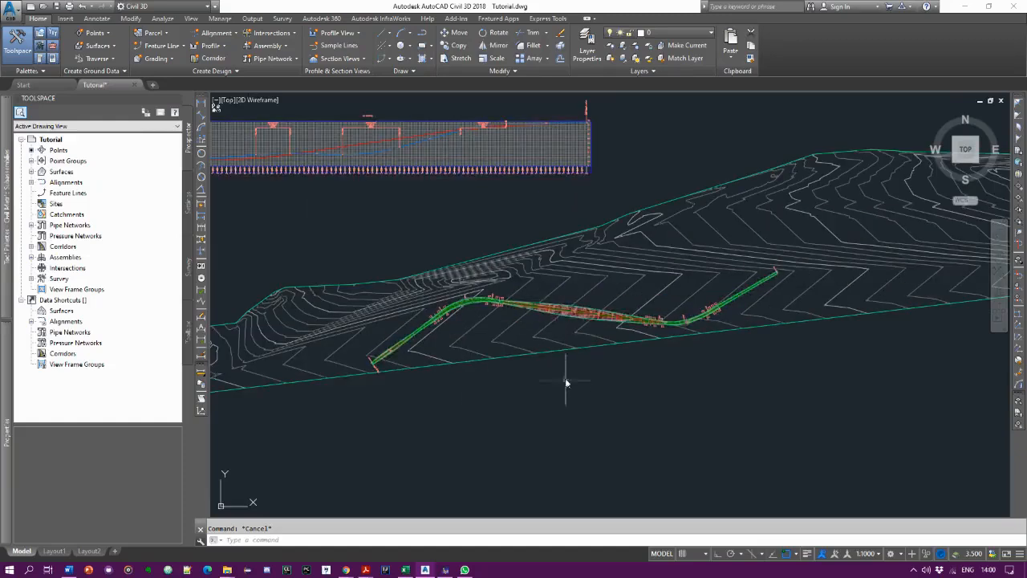
scroll(569, 371, "up", 2)
scroll(576, 380, "down", 2)
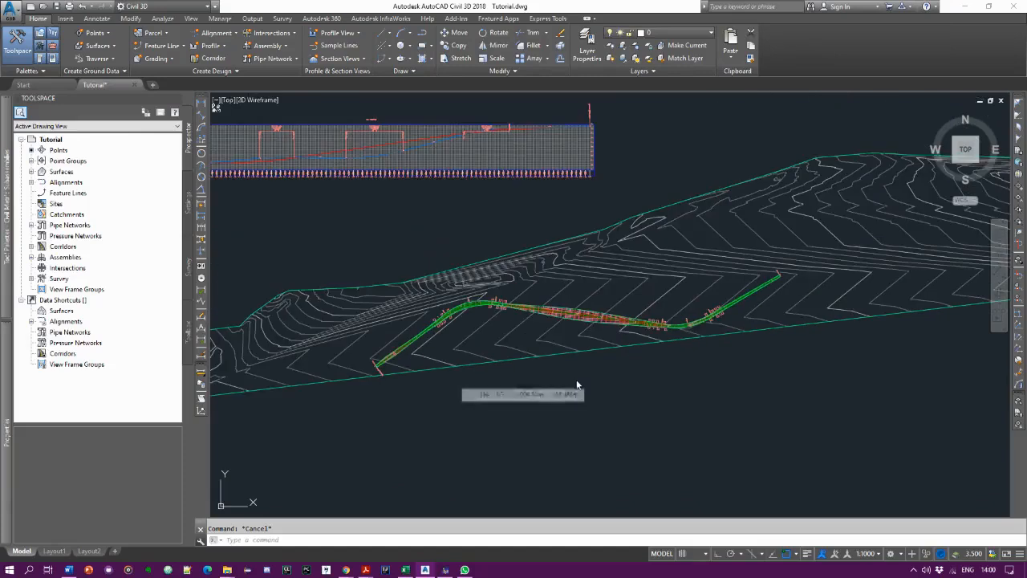
scroll(601, 411, "down", 1)
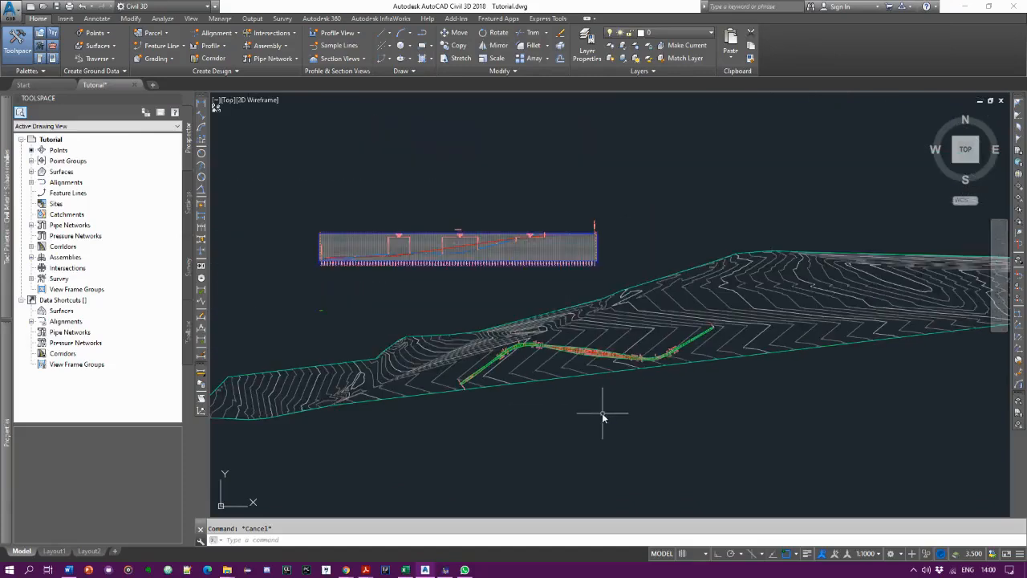